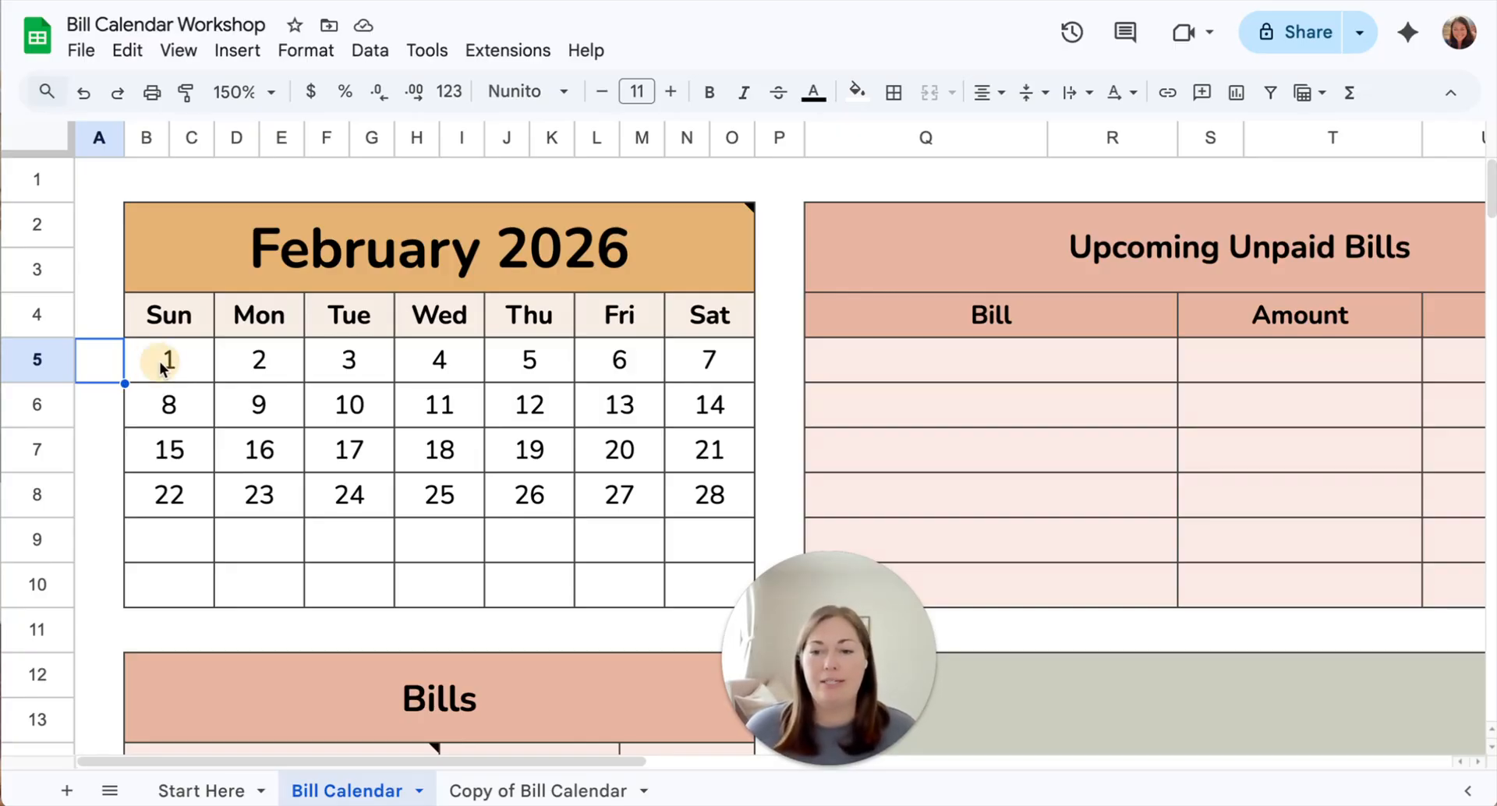
Start a new conditional formatting rule for the calendar's day cells, B5:O10
left_click(166, 372)
left_click(705, 582, "shift")
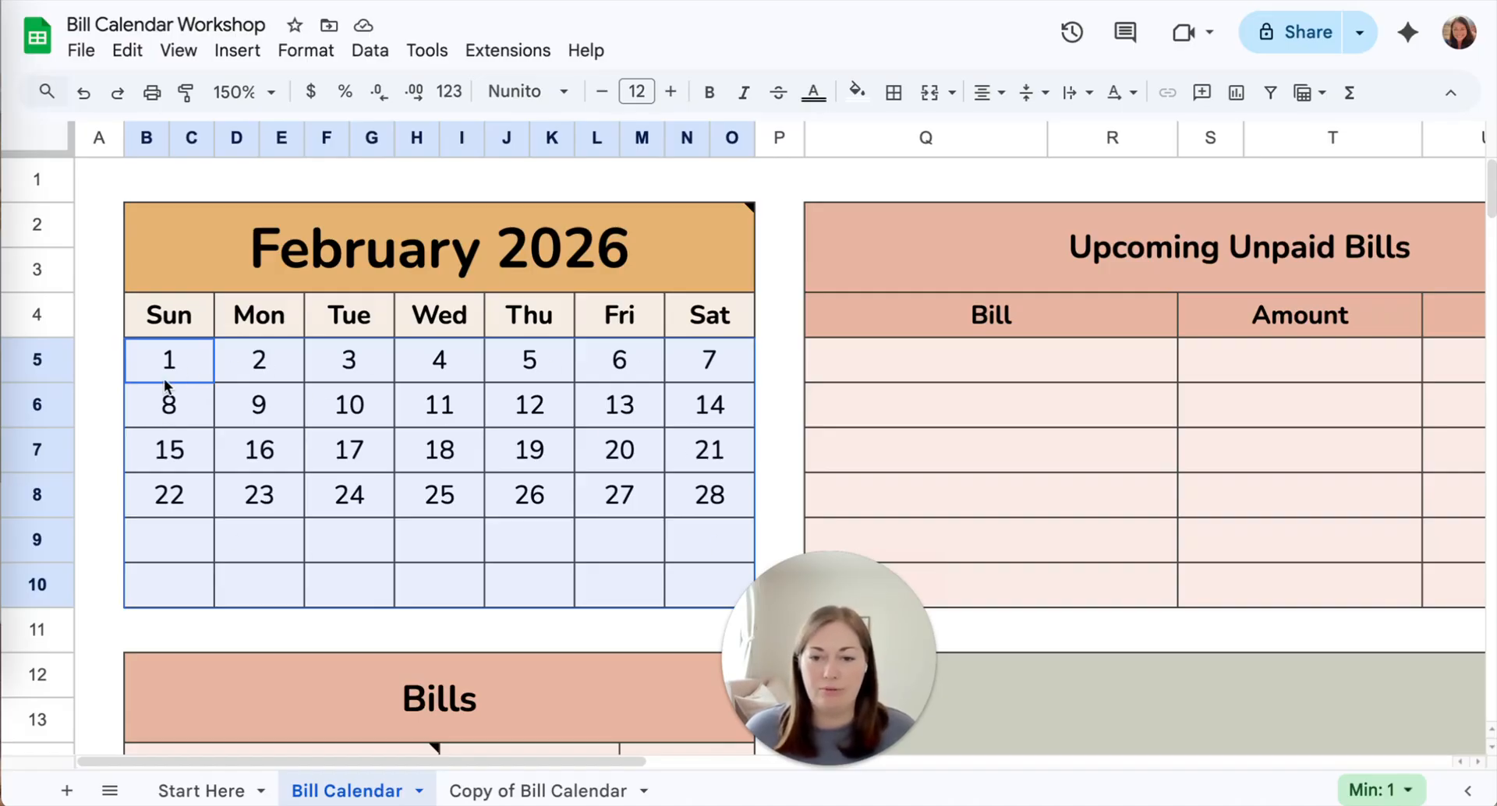
left_click(305, 52)
left_click(351, 485)
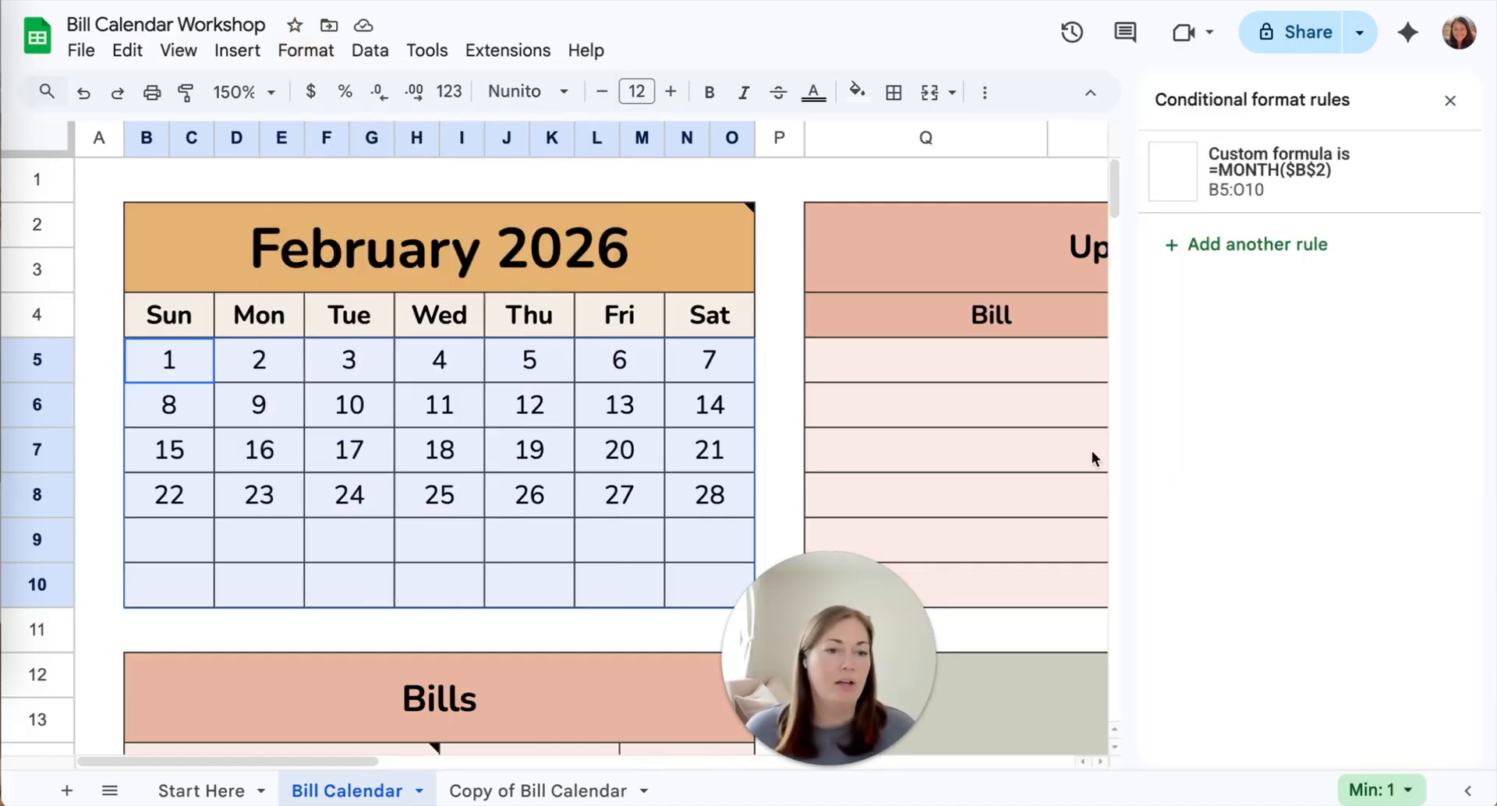
left_click(1287, 248)
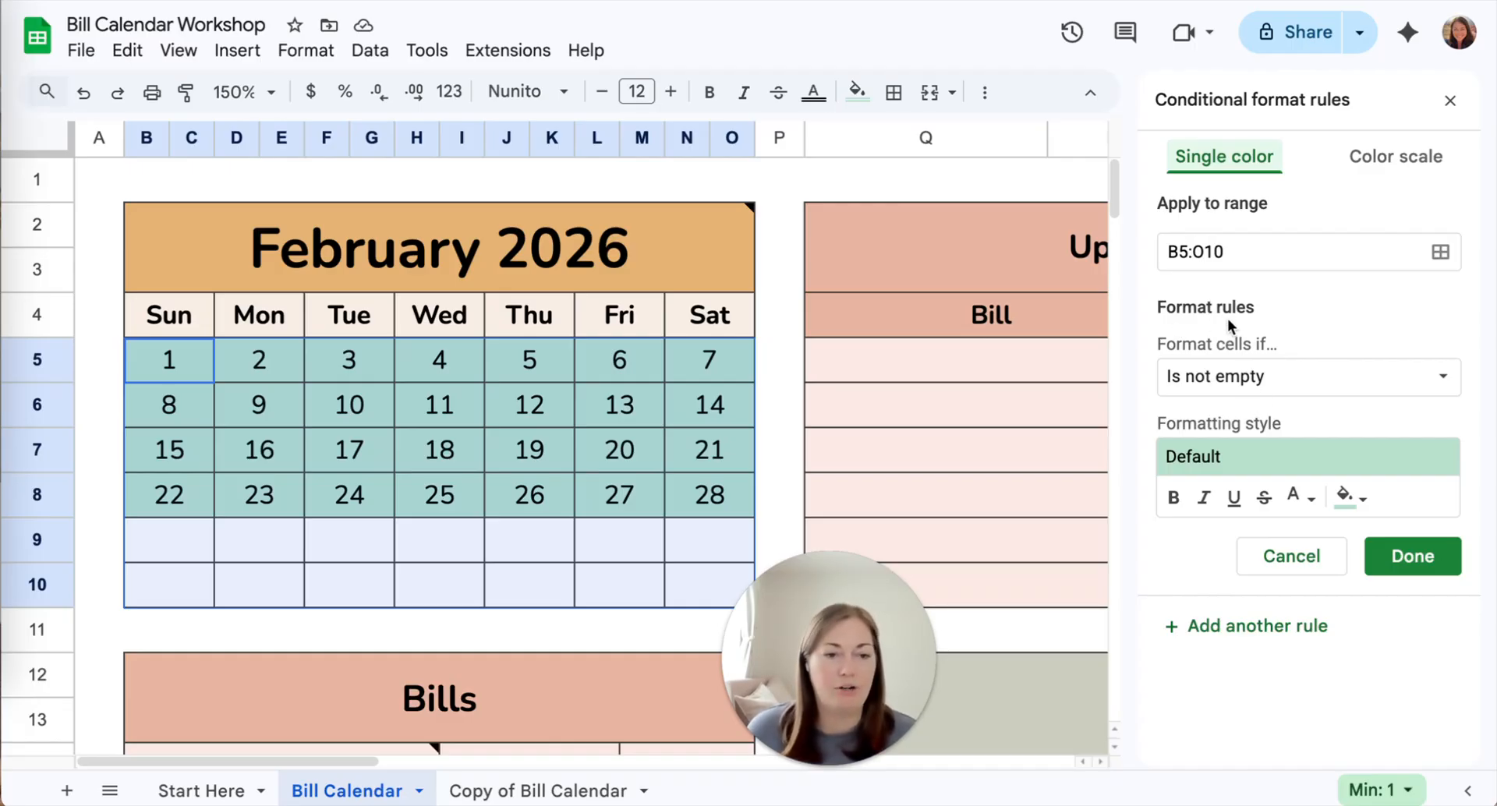
Set the rule's condition to the custom formula =WEEKDAY(B5,2)>5 so that it targets weekend dates
left_click(1244, 375)
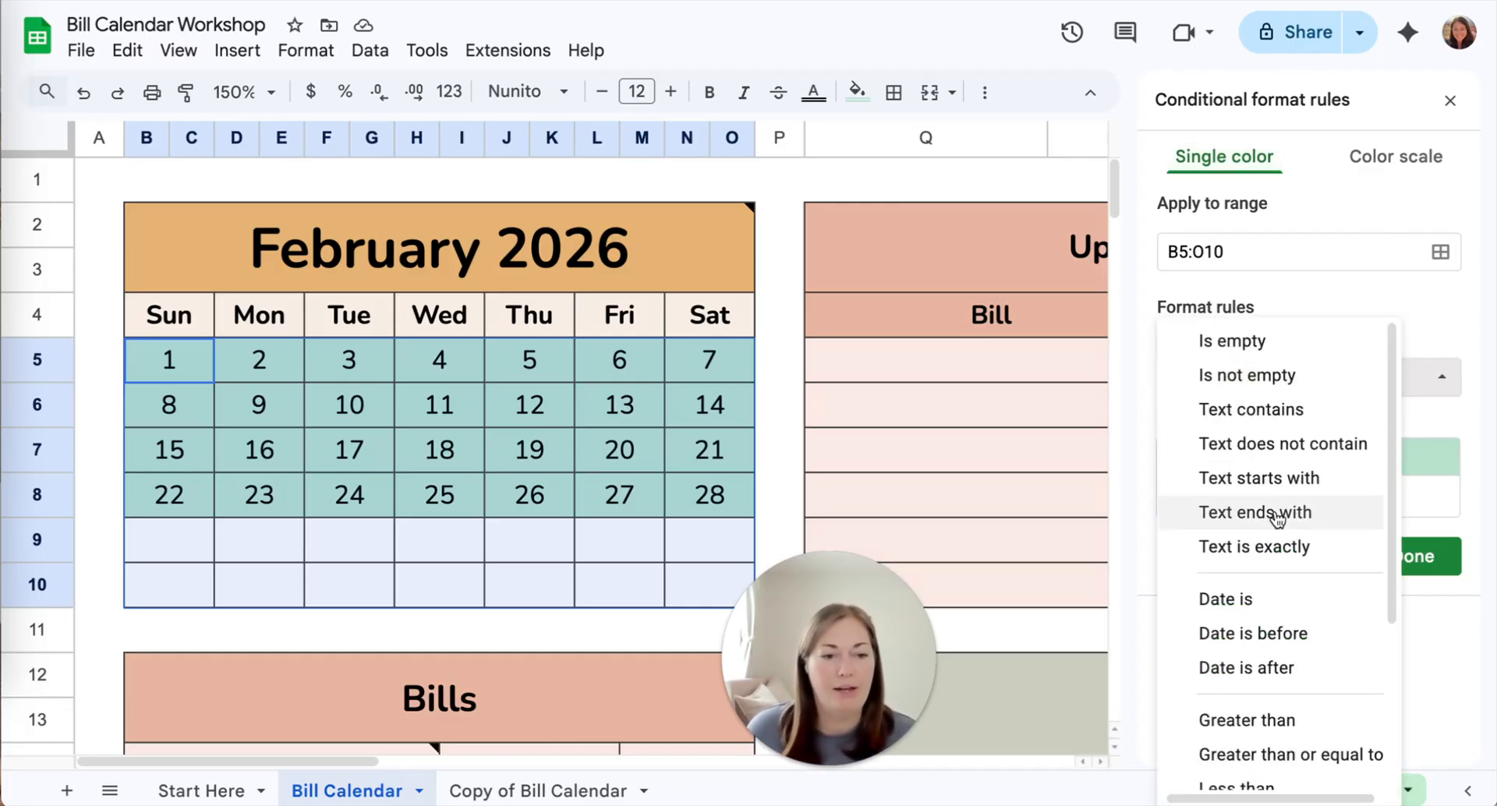
scroll(1283, 507, "down", 3)
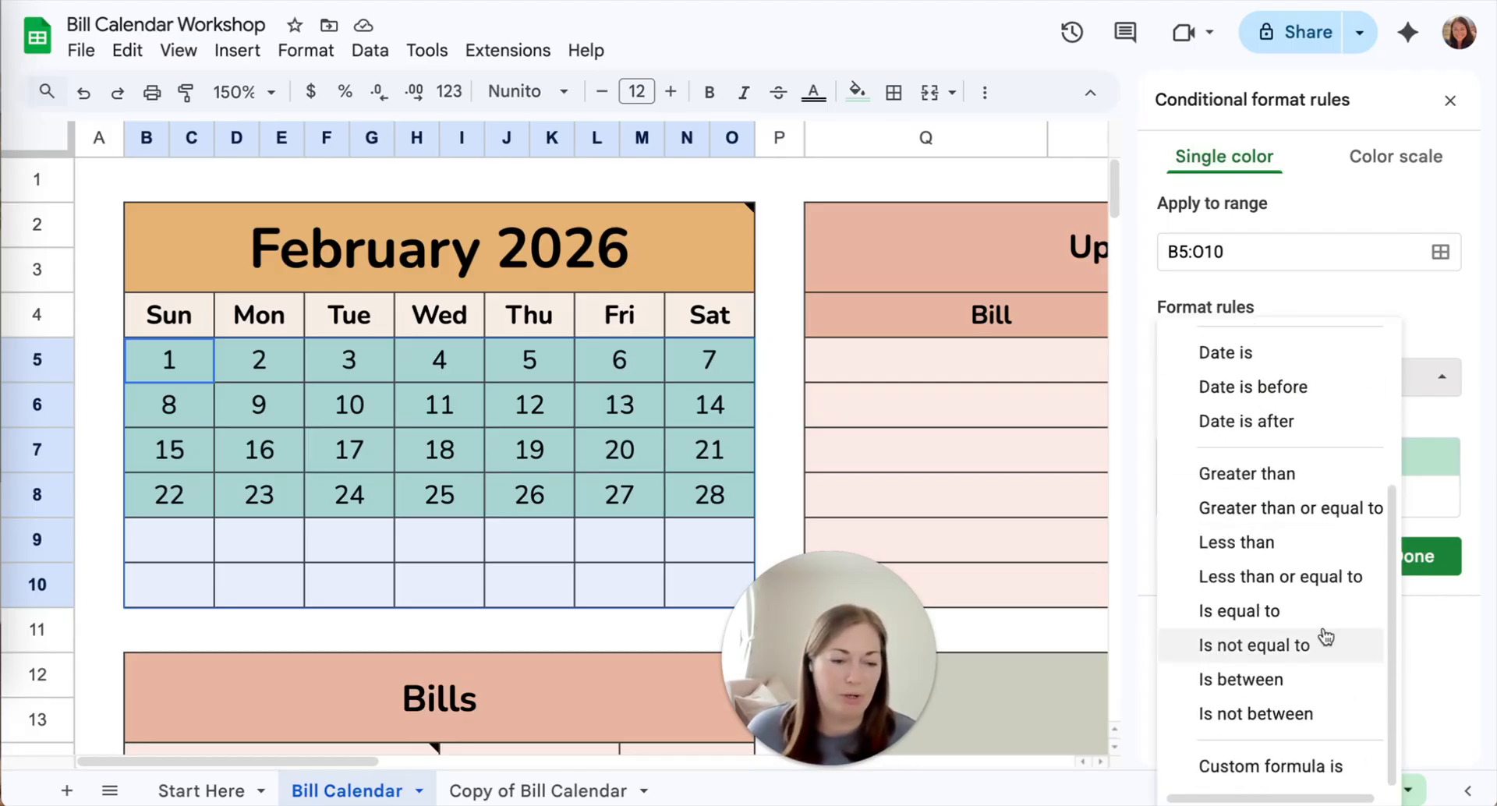
left_click(1286, 768)
left_click(1231, 421)
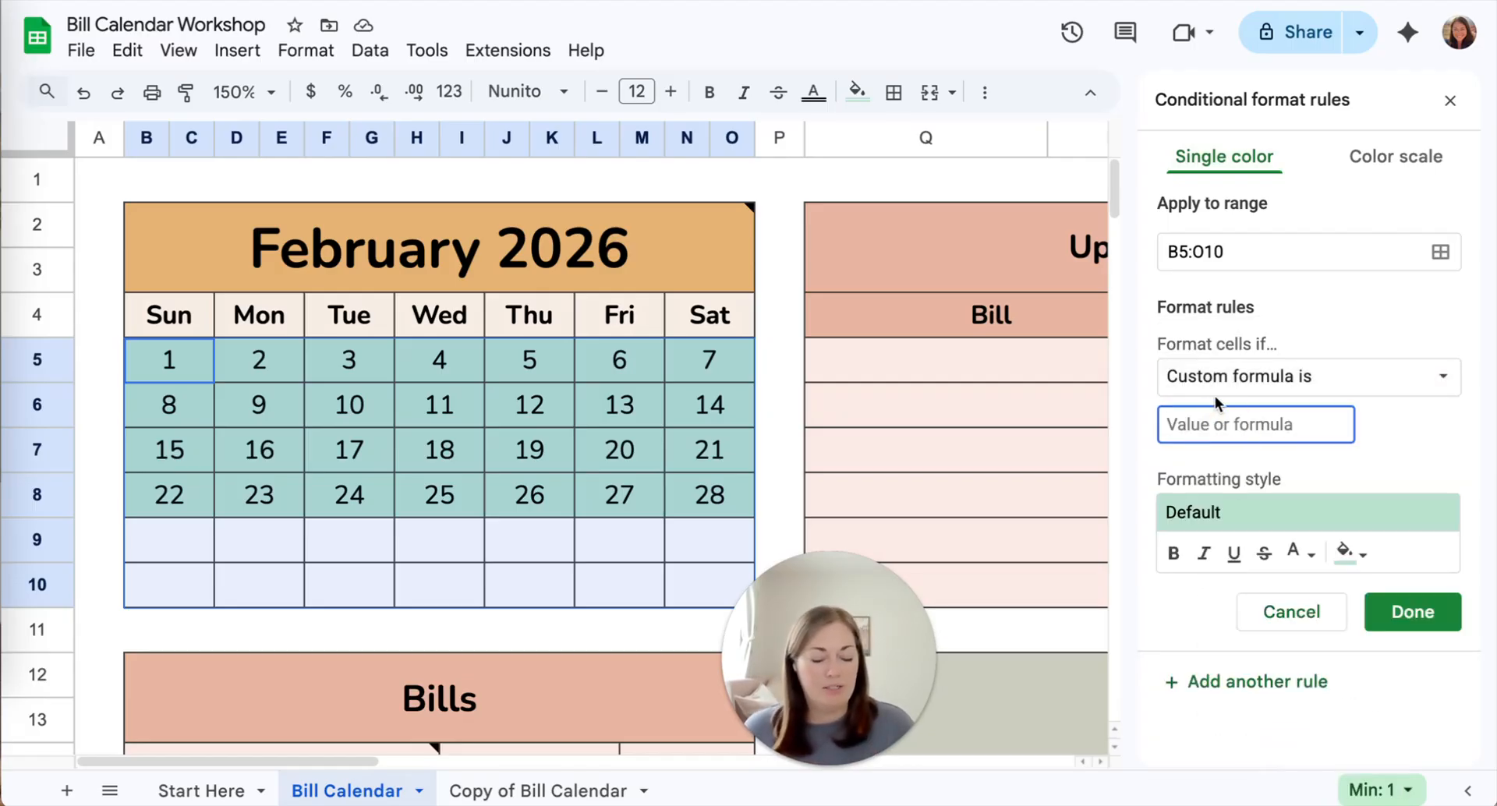
type("=WEEKDAY")
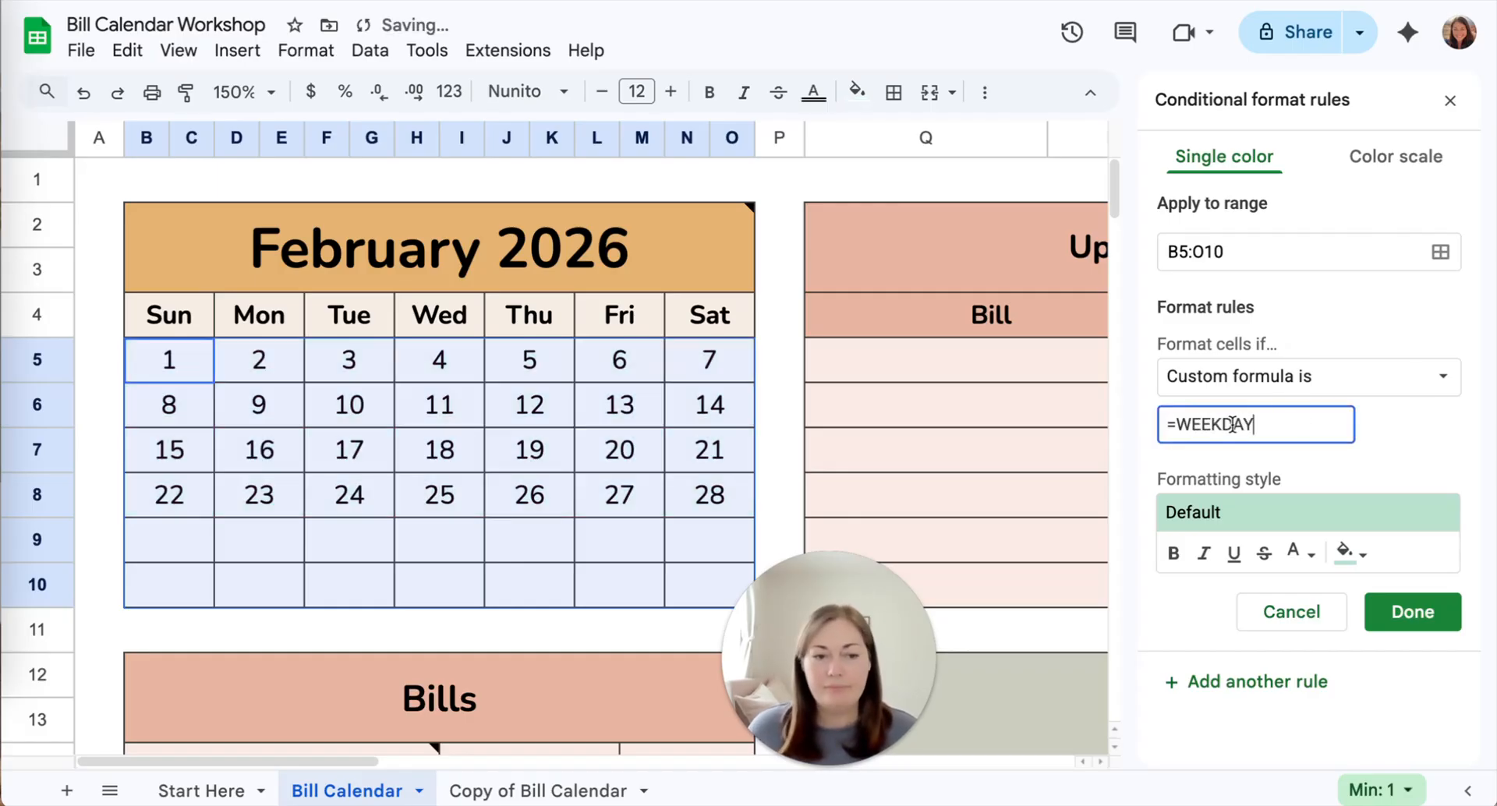
type("(")
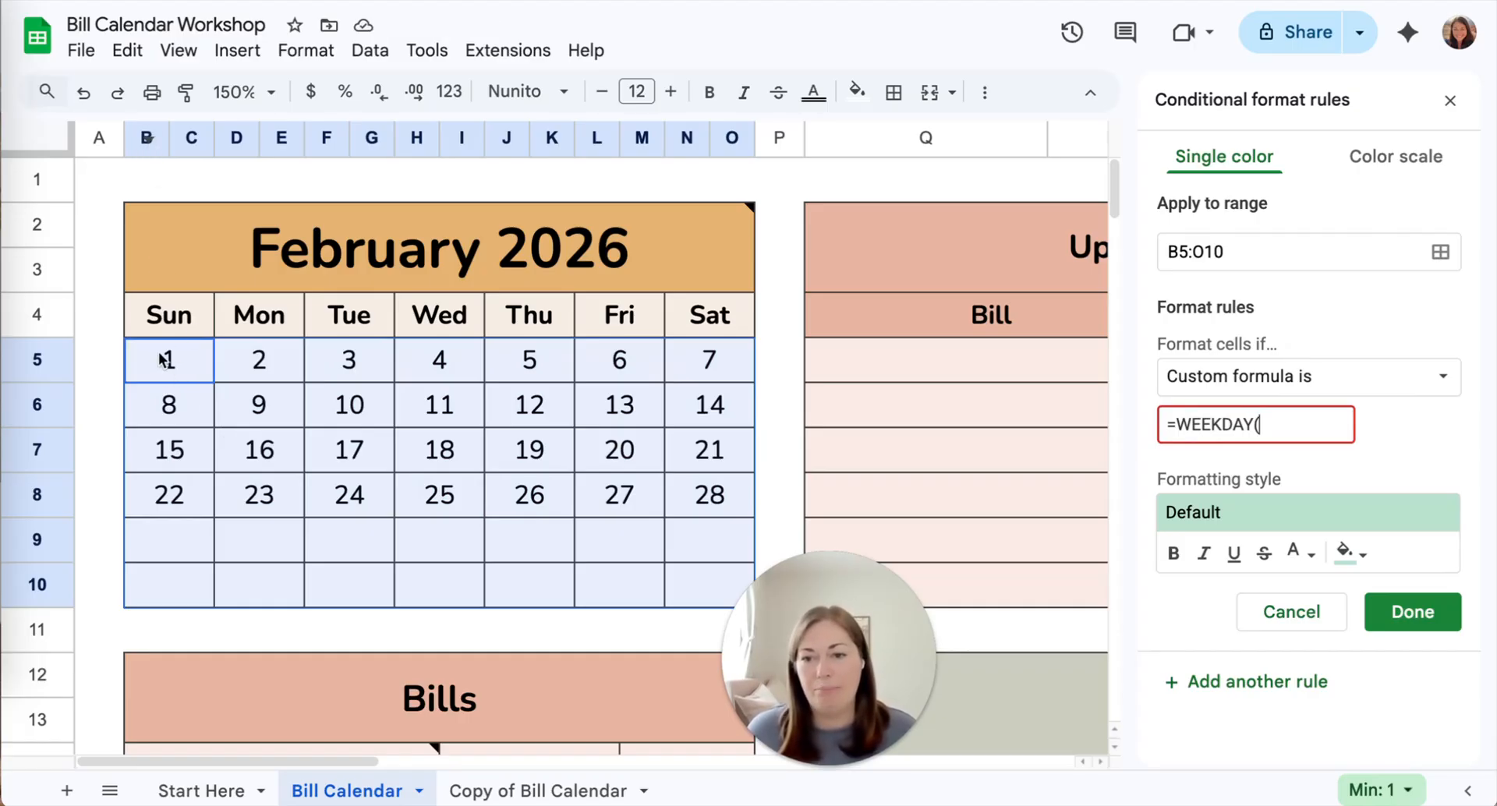
type("B5")
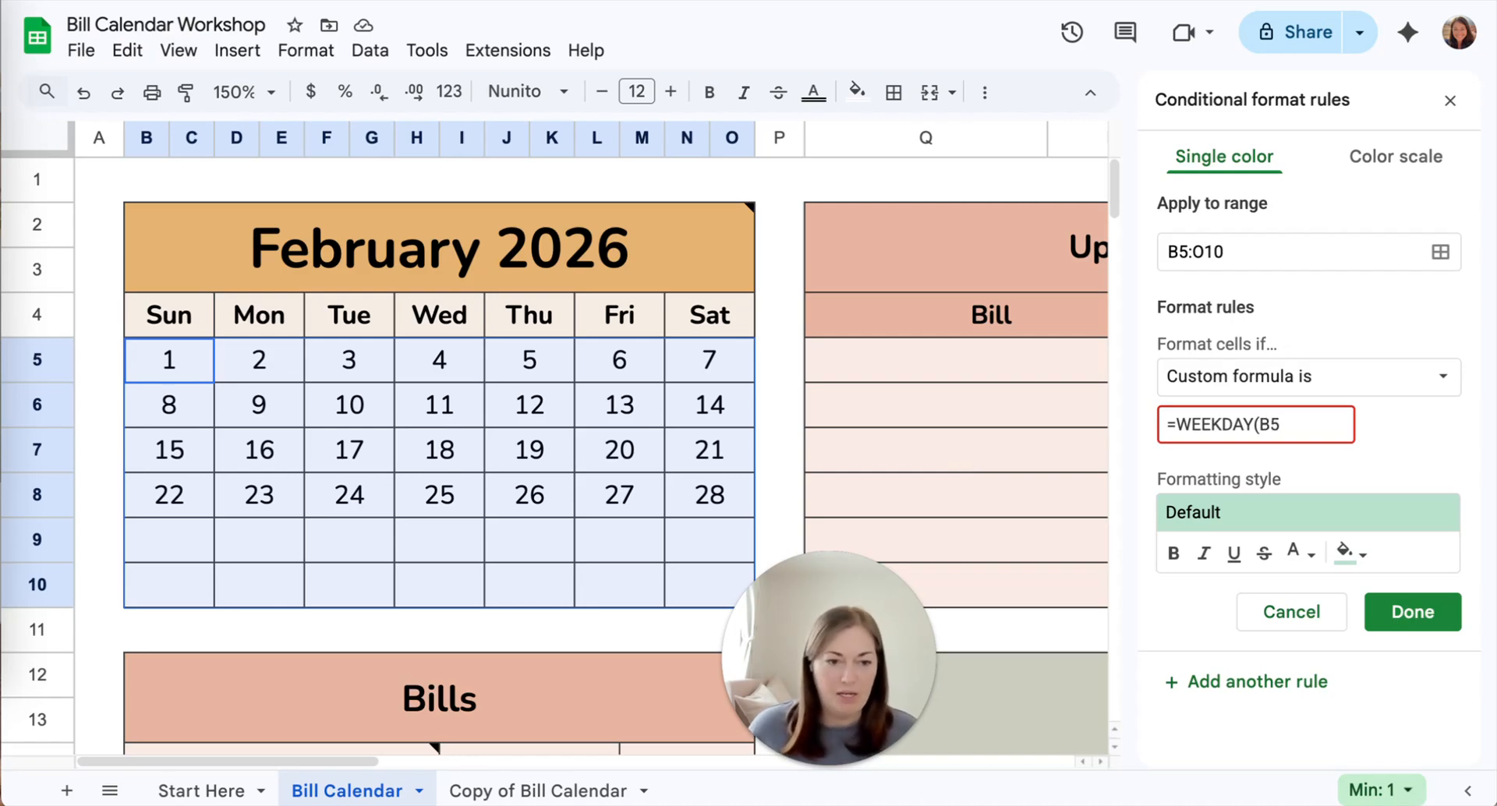
type(",2")
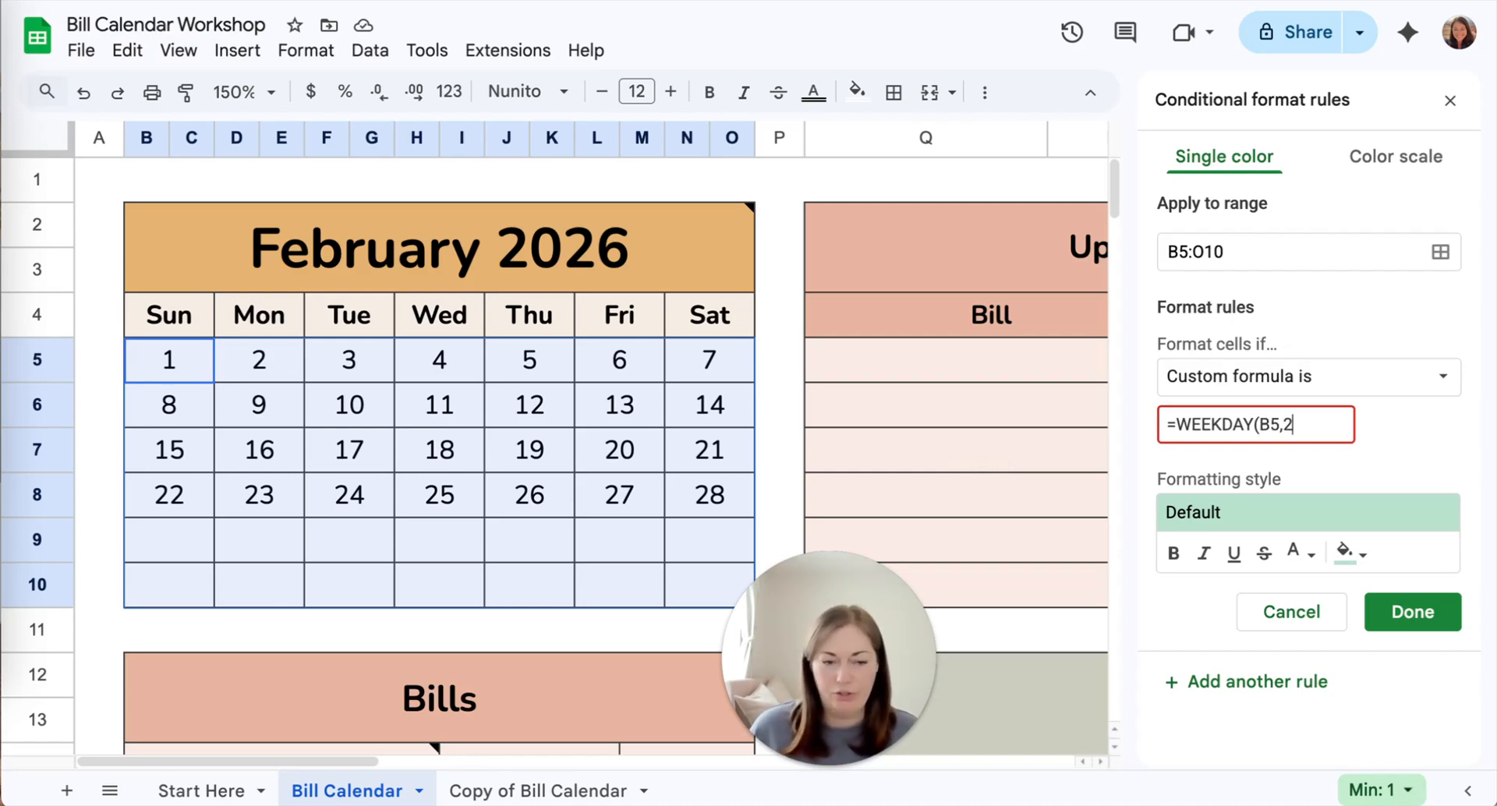
type(")")
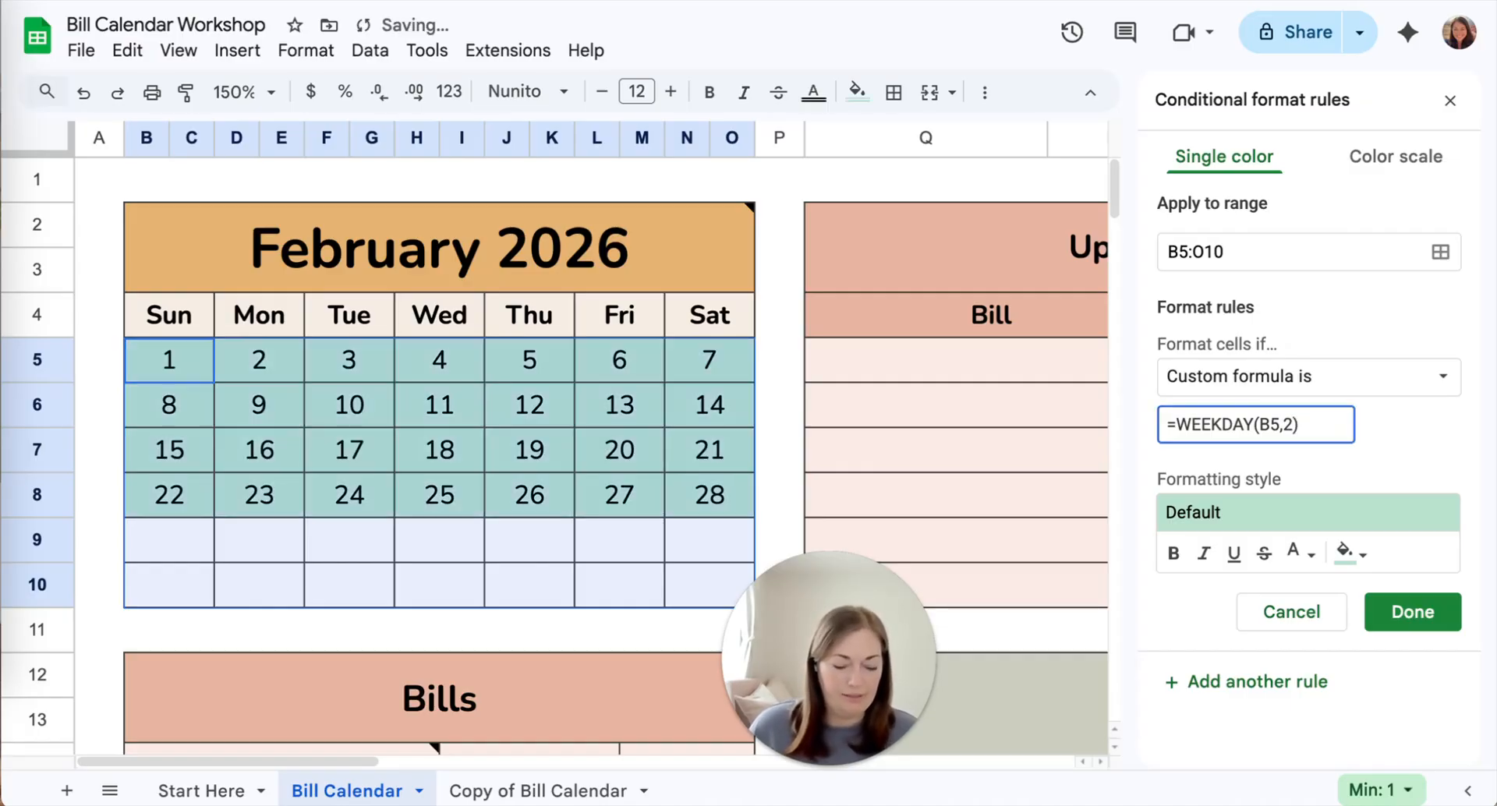
type(">")
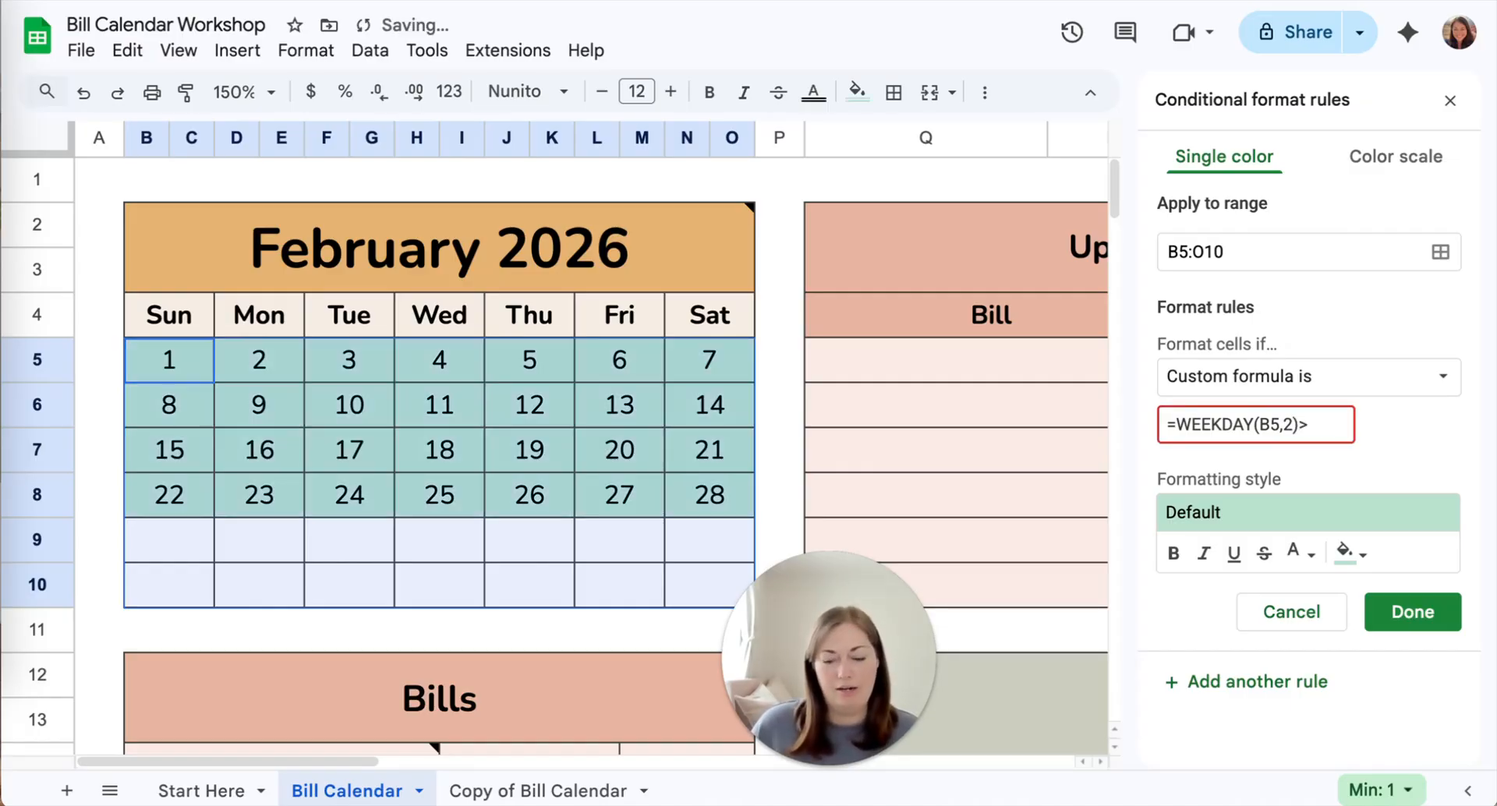
type("5")
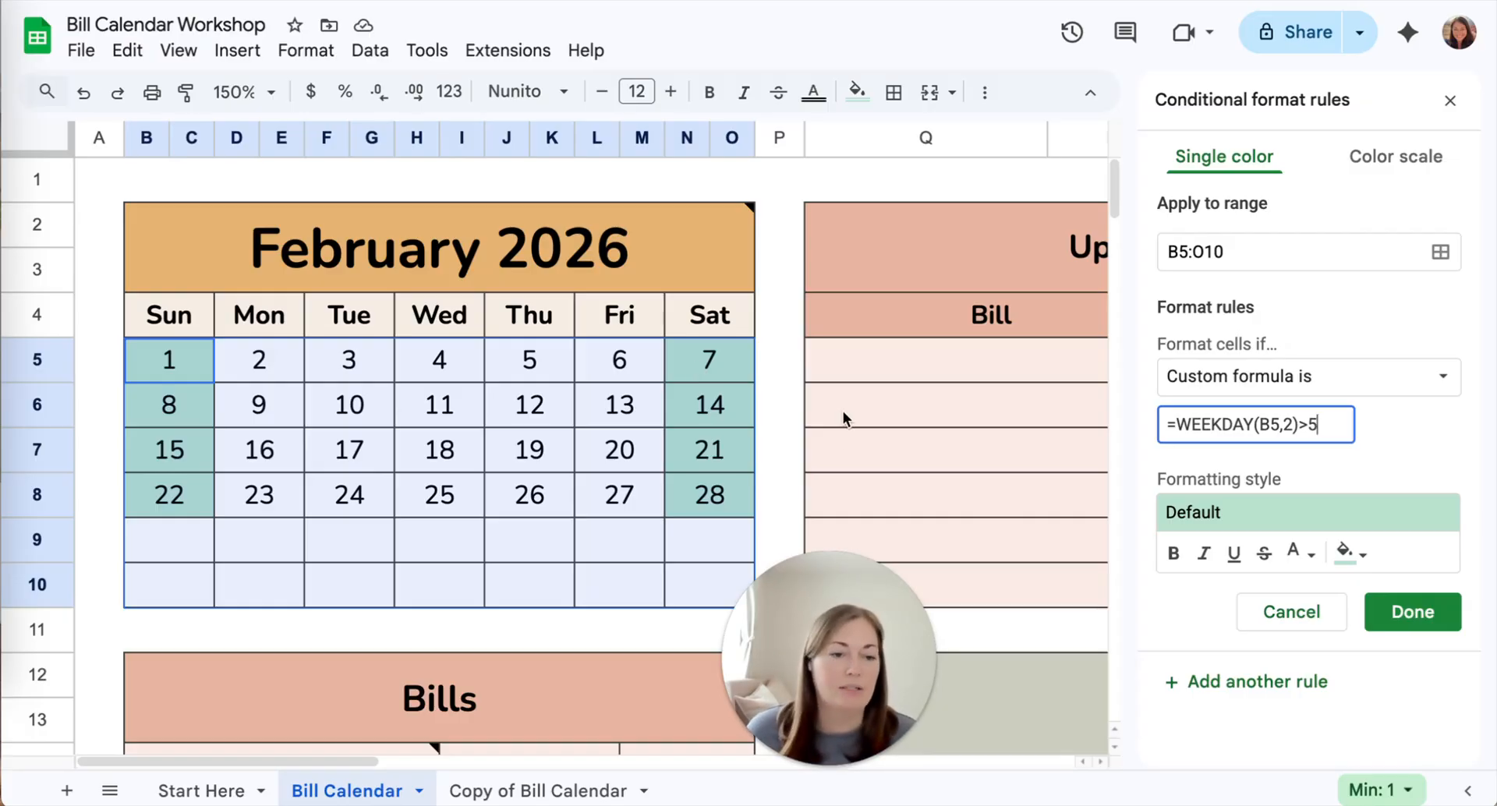
Give the weekend rule the light cream custom fill color, save the rule and close the conditional formatting settings
left_click(1367, 555)
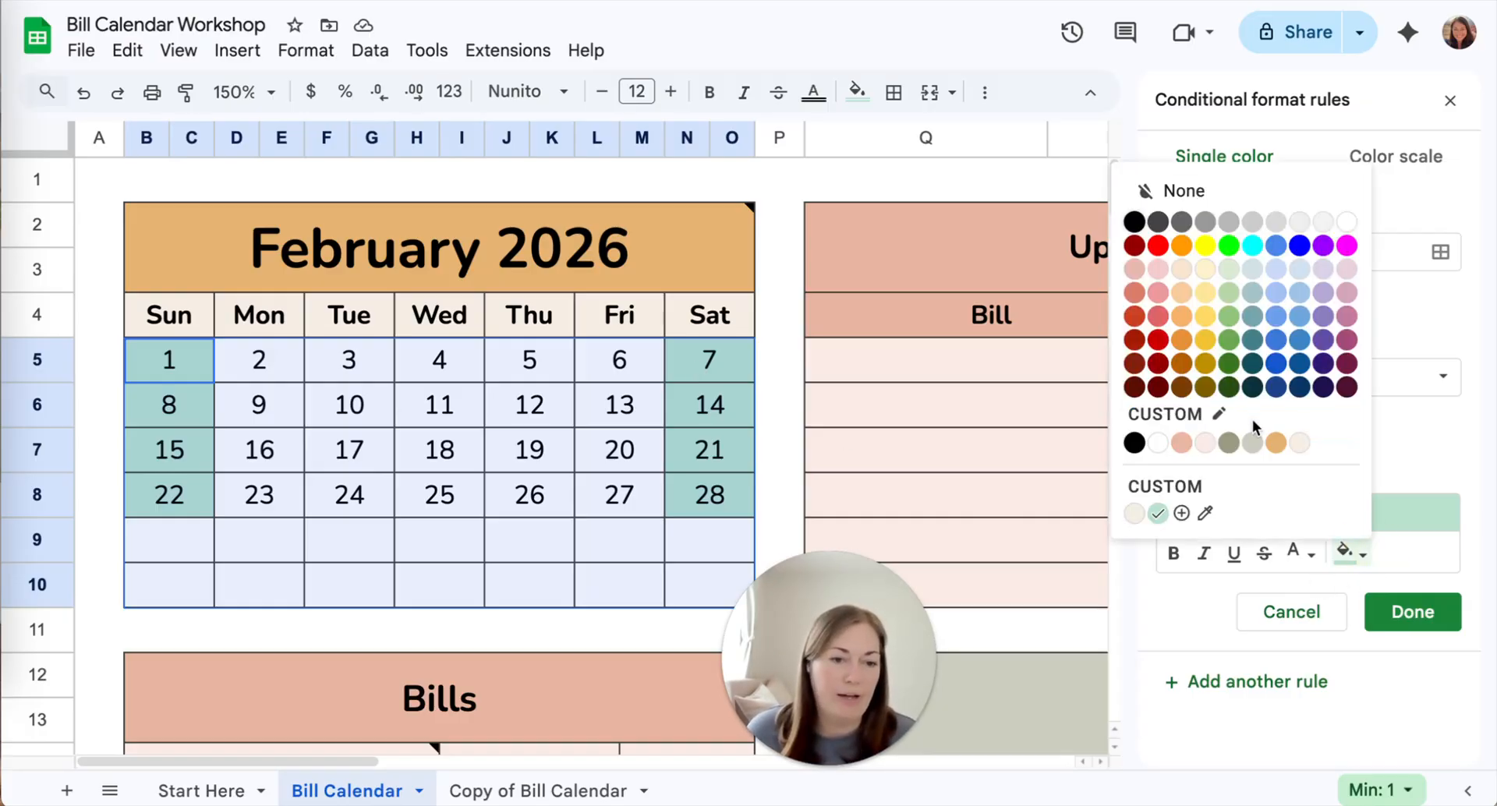
left_click(1301, 445)
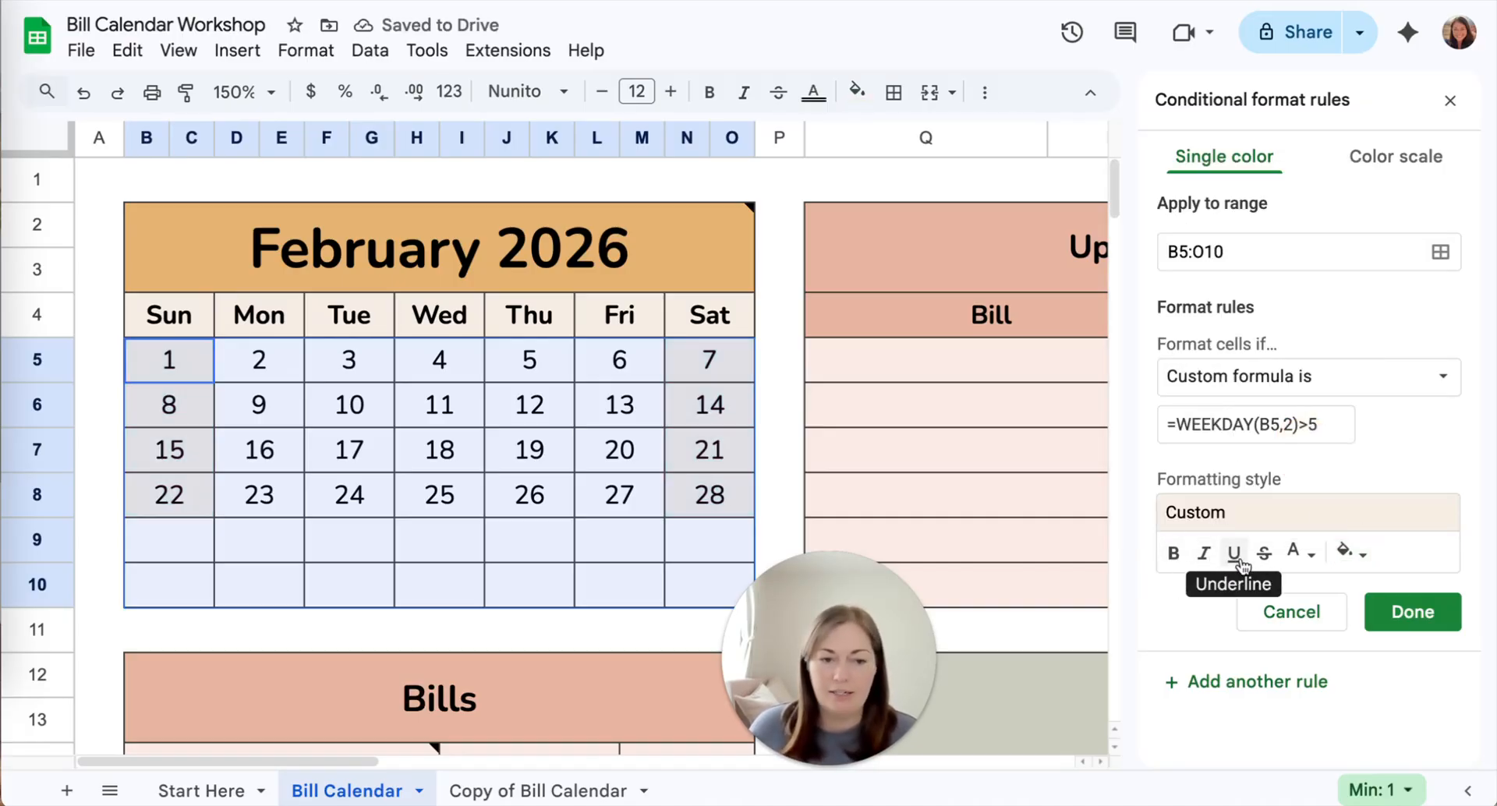
left_click(1374, 624)
left_click(1449, 103)
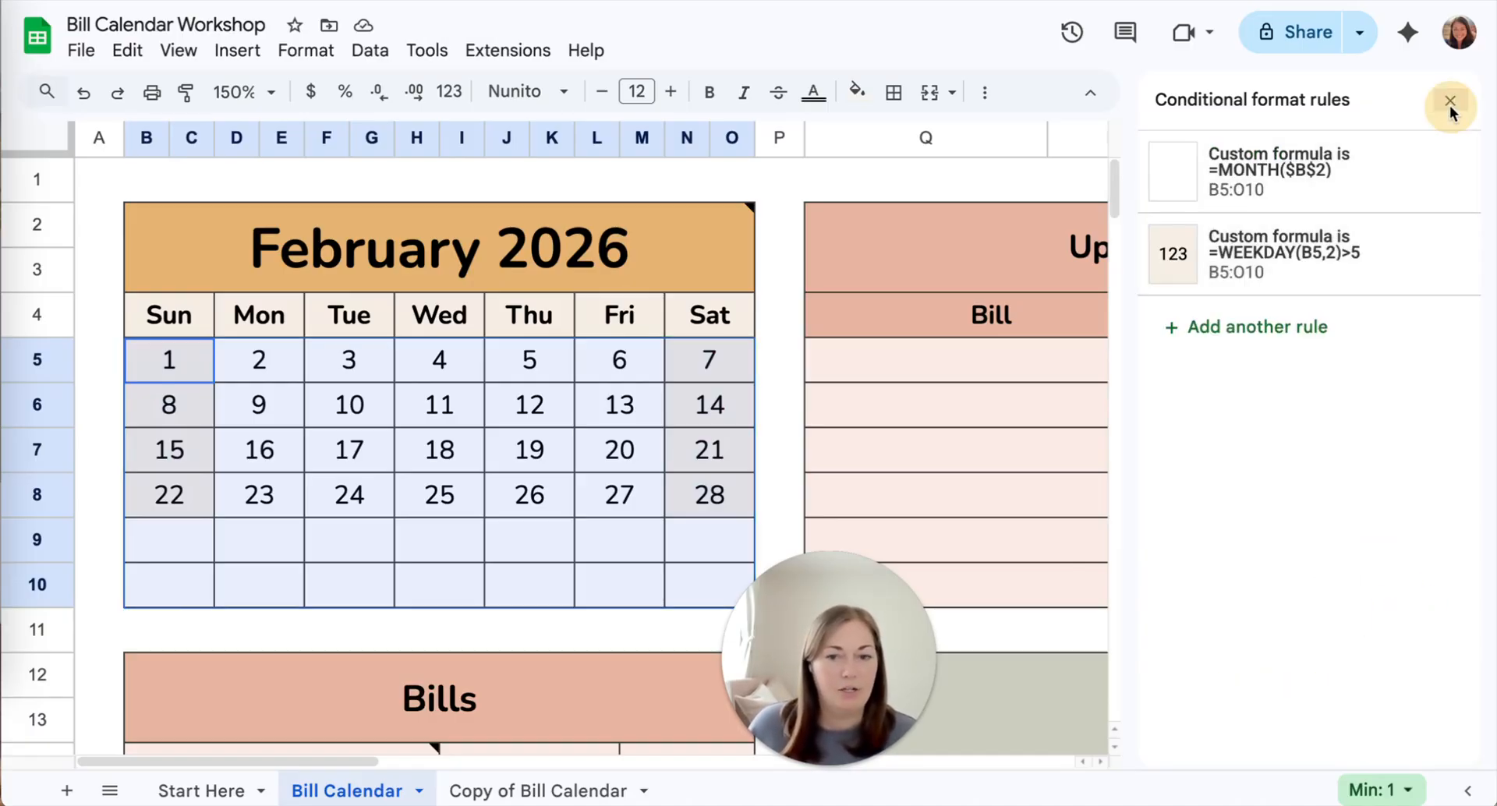
left_click(95, 404)
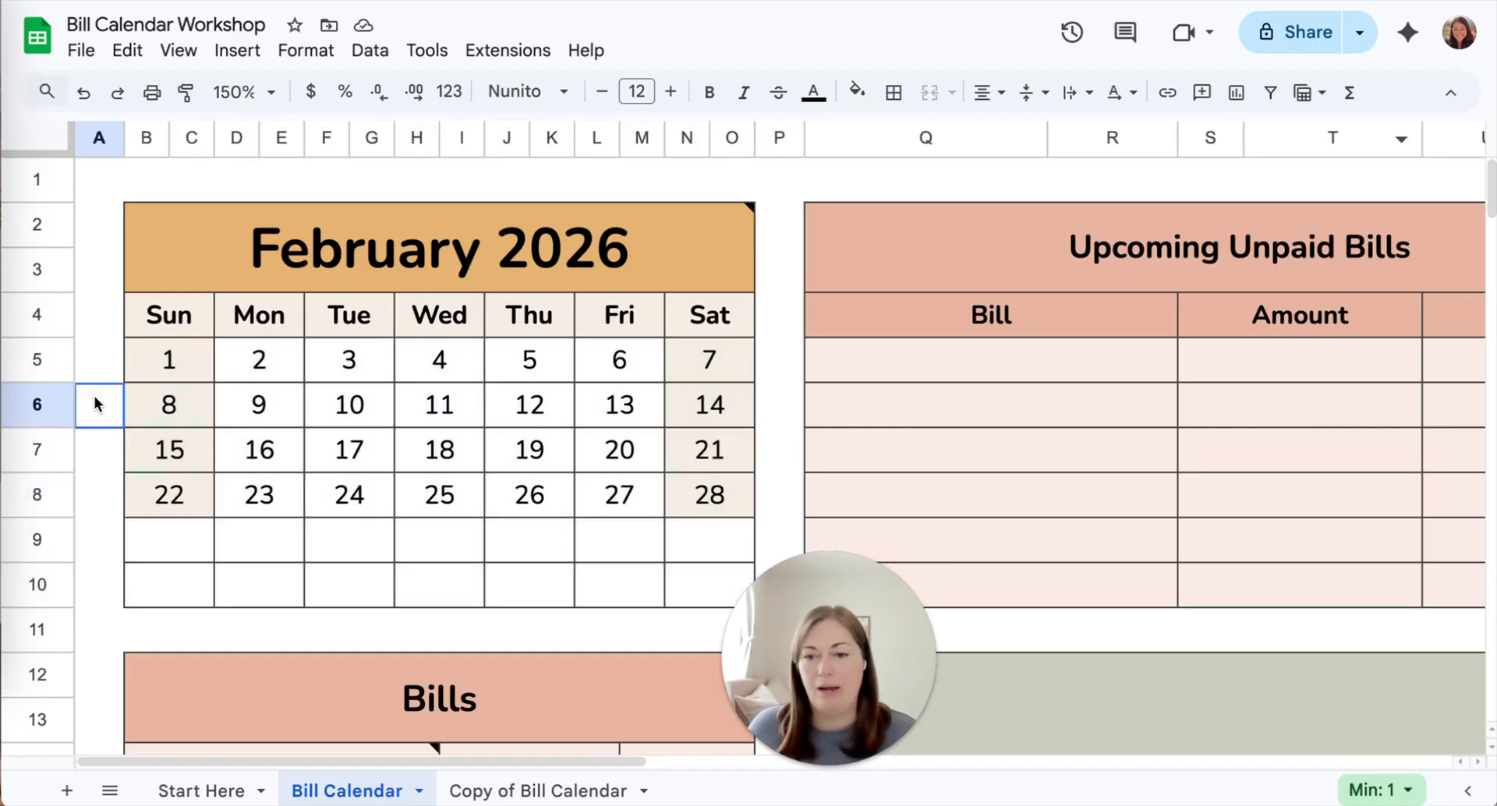
Change the calendar header date to March 3, 2026
double_click(400, 248)
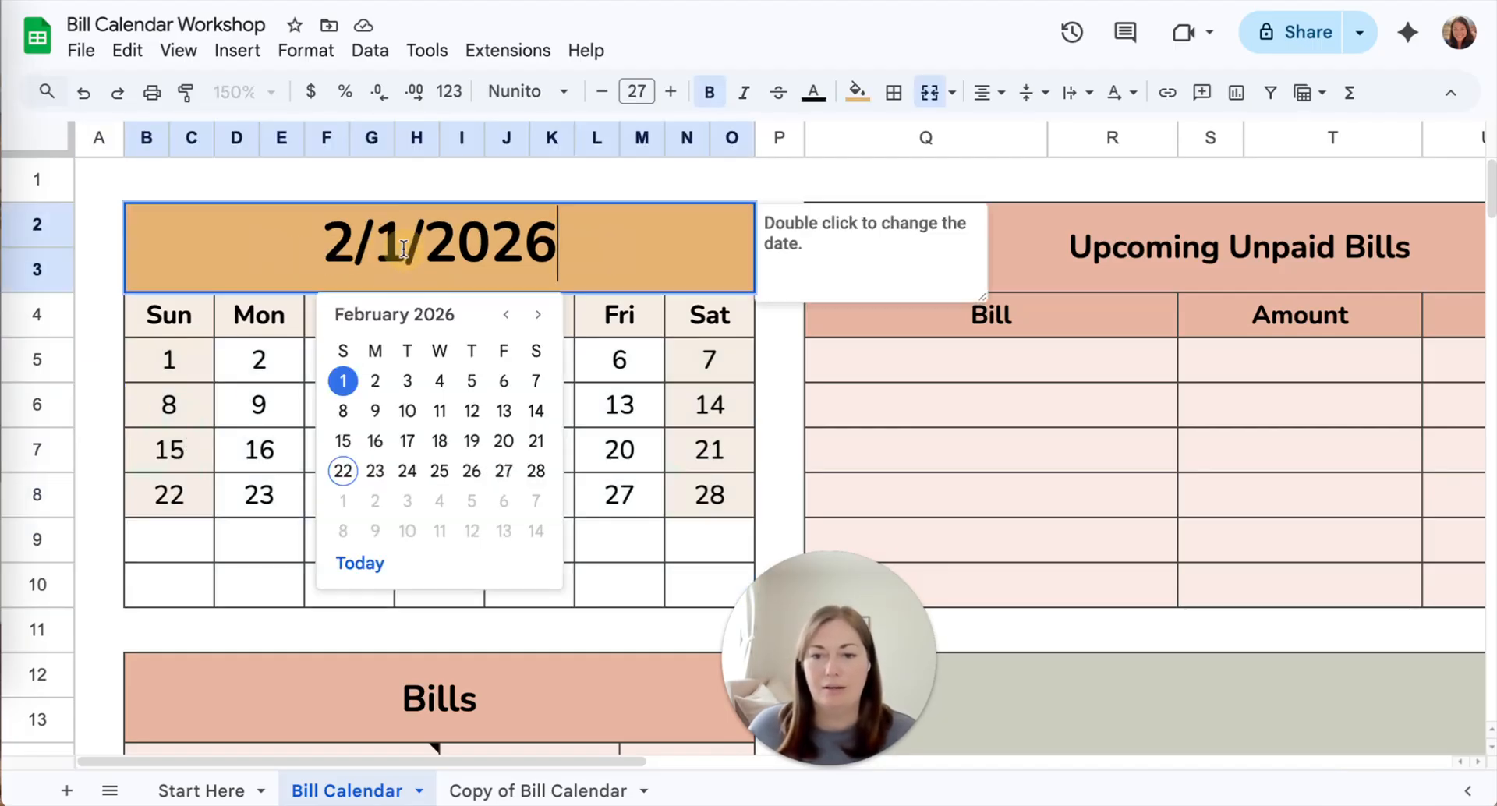
left_click(538, 314)
left_click(405, 382)
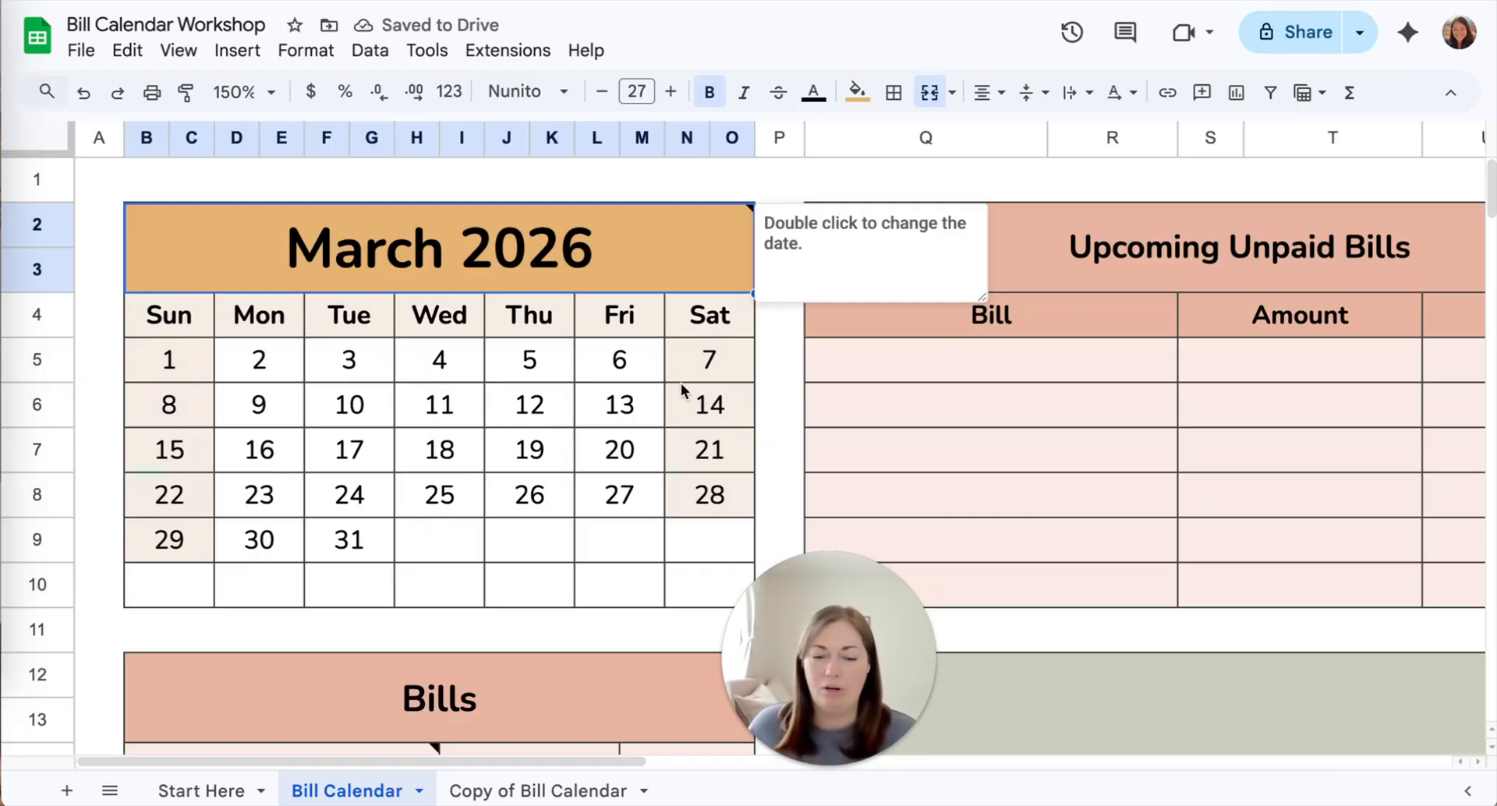
Set the calendar's start day to Monday on the Start Here sheet, then return to the Bill Calendar sheet
left_click(226, 790)
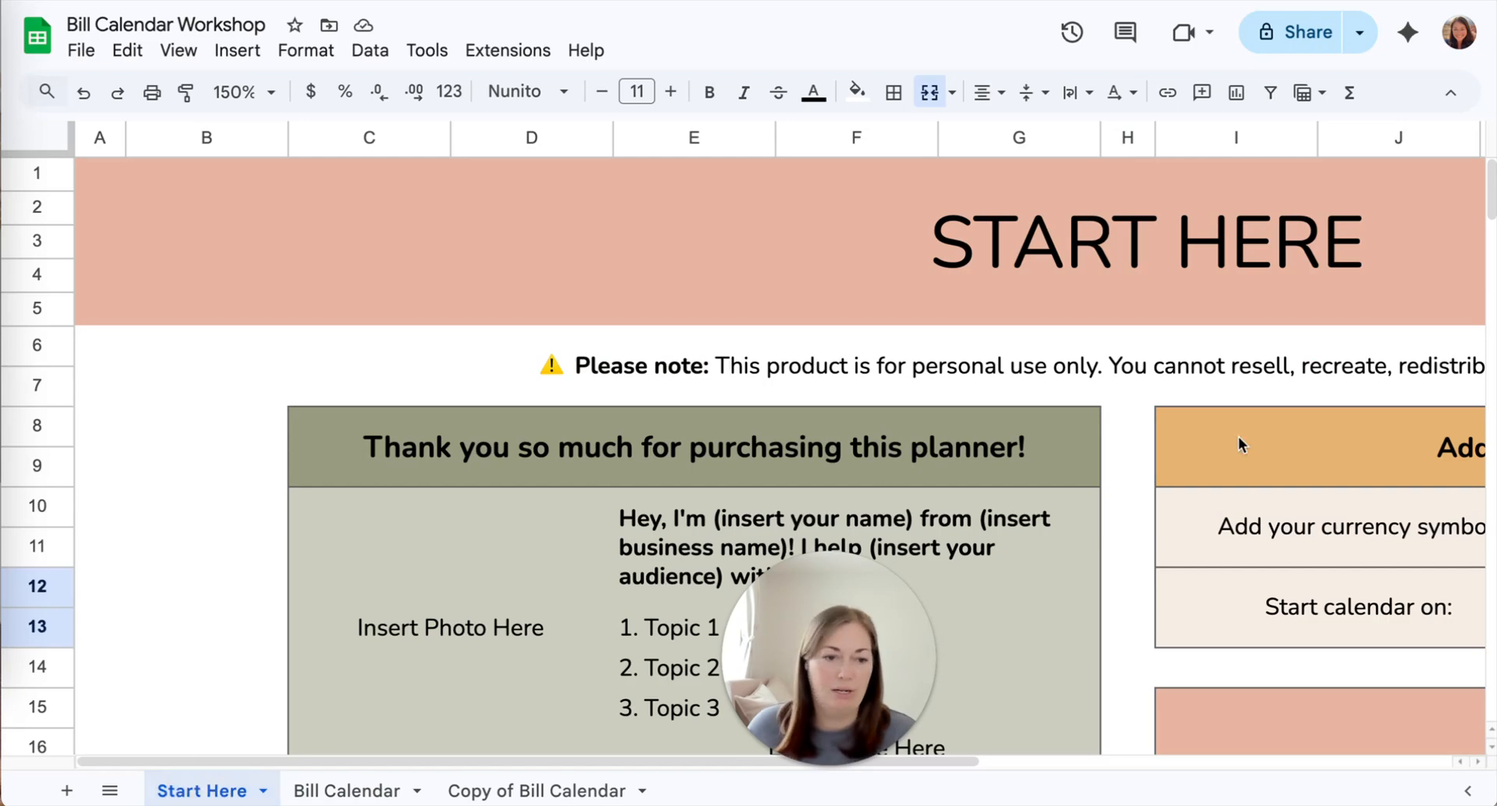
scroll(1242, 444, "right", 10)
left_click(1215, 604)
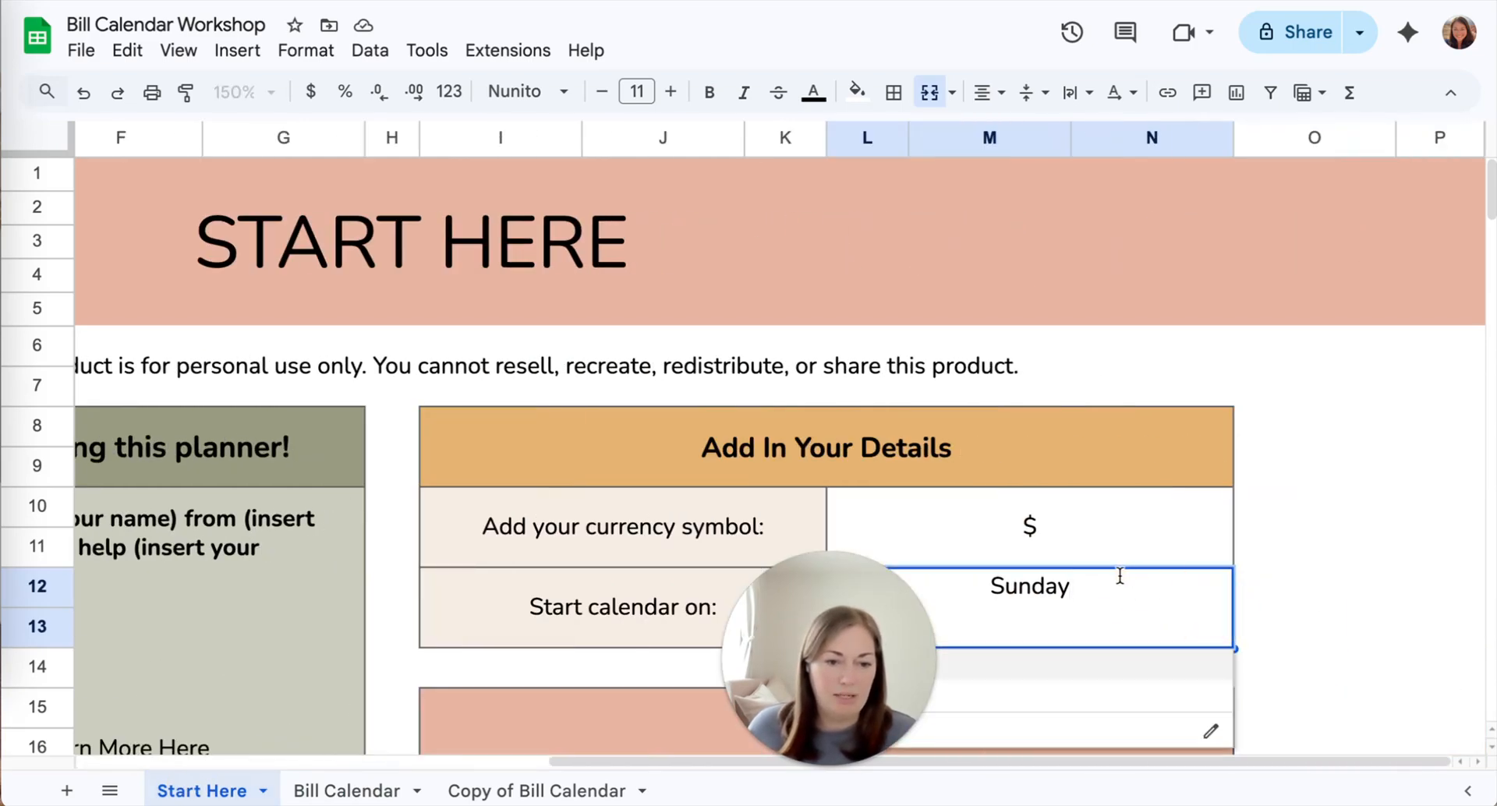
left_click(1150, 686)
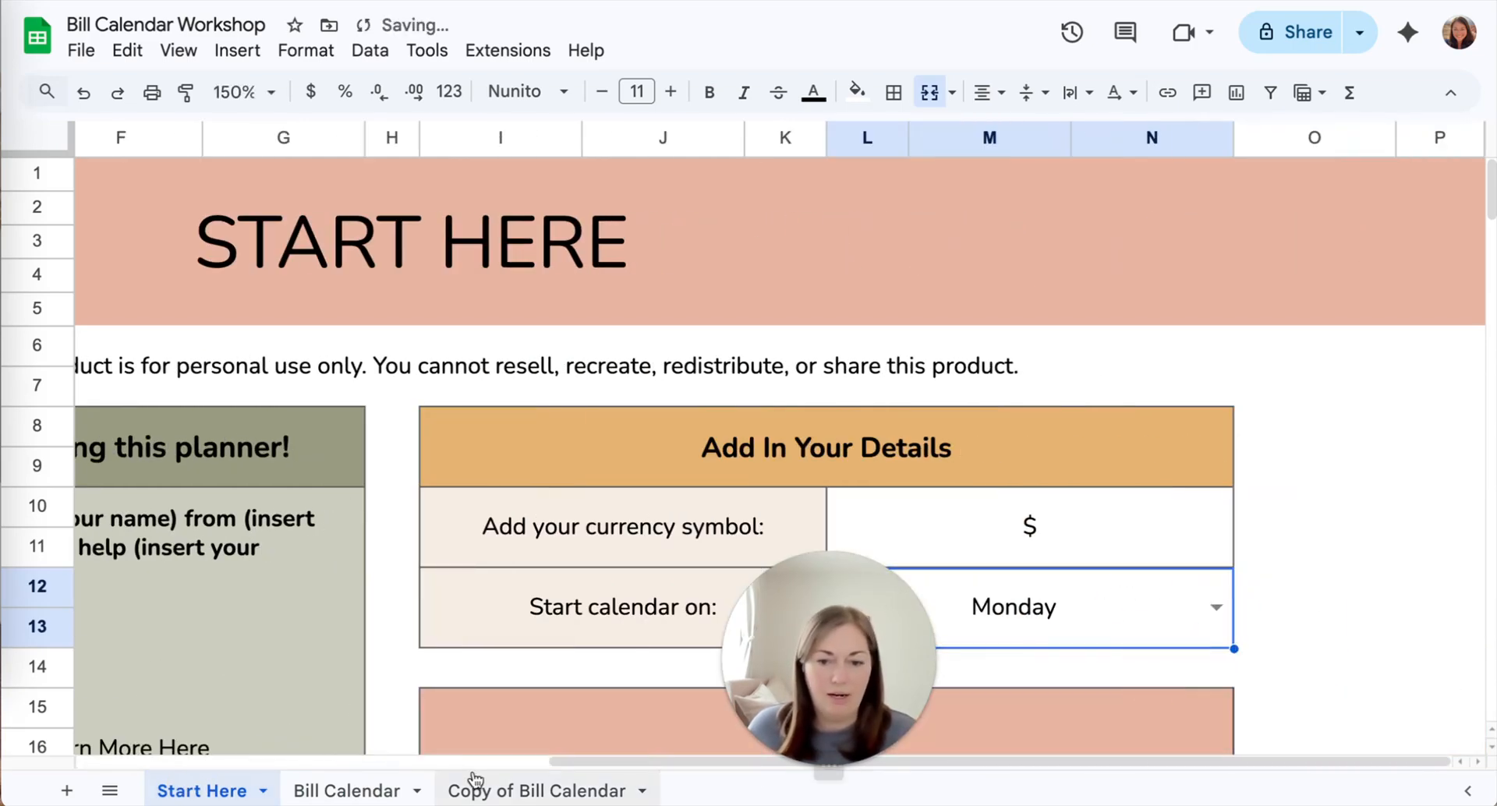
left_click(358, 790)
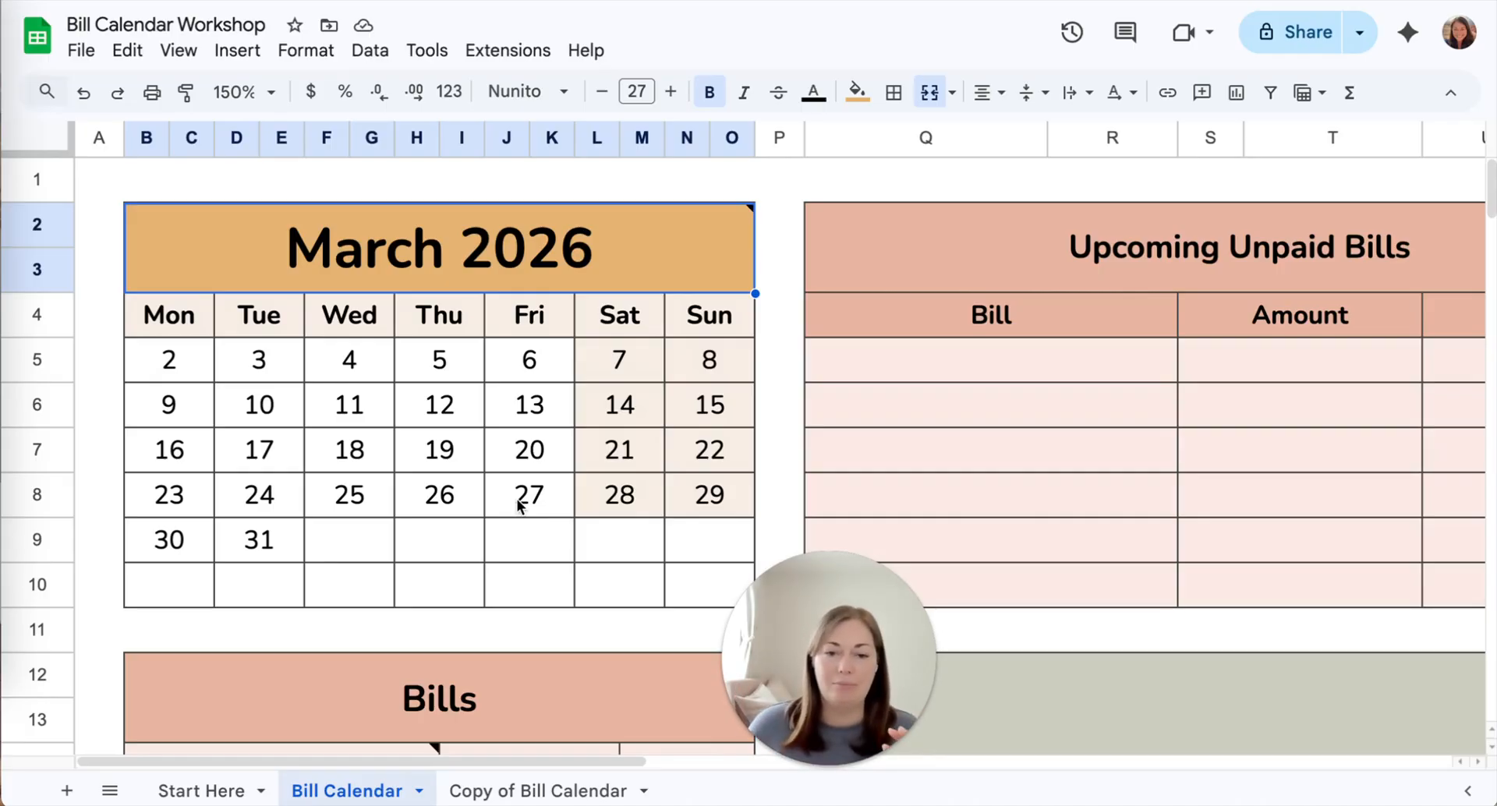
Examine the Bills list and the large March calendar, with the sheet zoom set to 90%
scroll(447, 620, "down", 5)
scroll(448, 619, "up", 3)
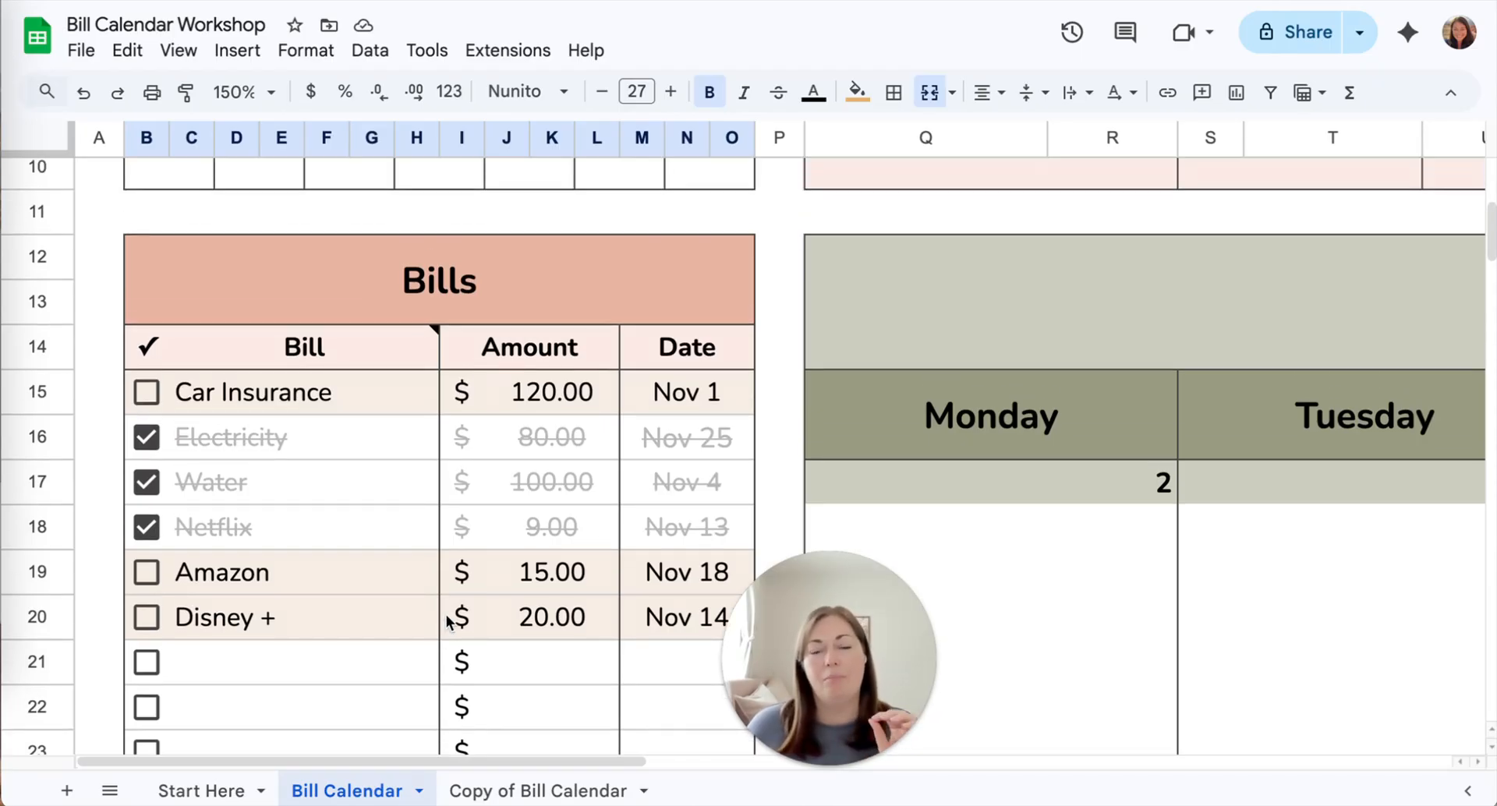
scroll(447, 622, "up", 5)
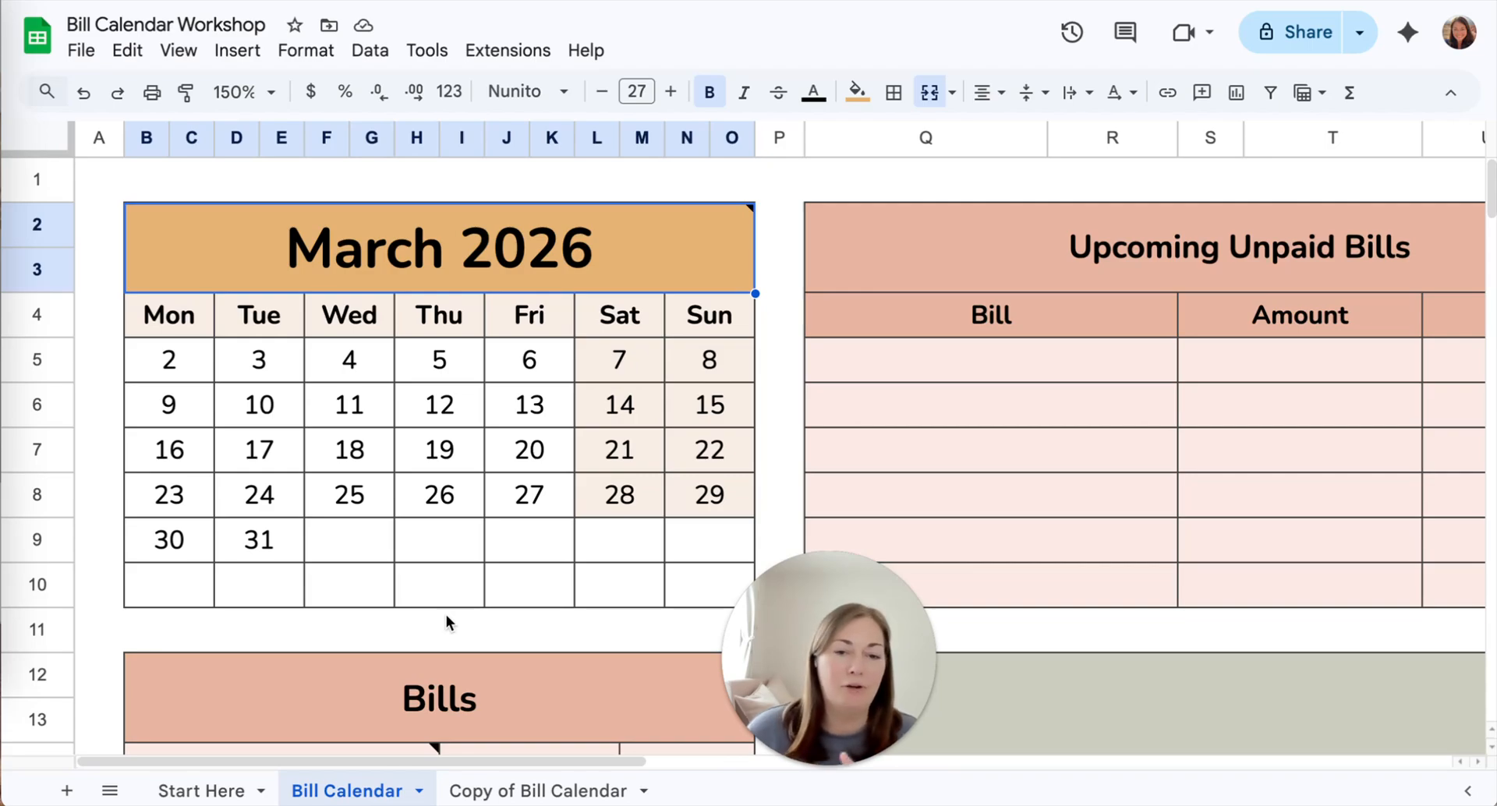
scroll(538, 582, "down", 5)
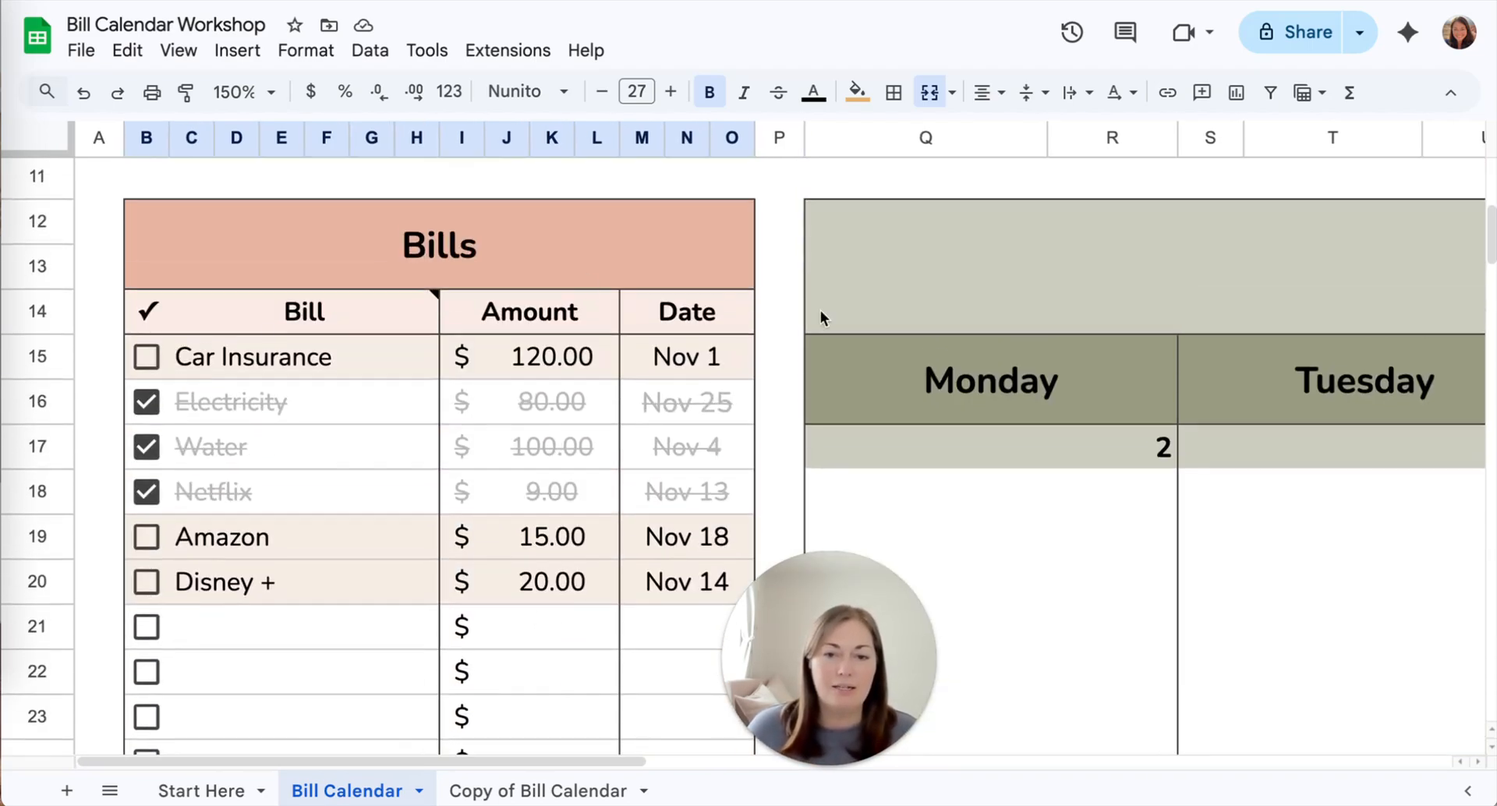
scroll(718, 477, "right", 10)
scroll(718, 477, "down", 5)
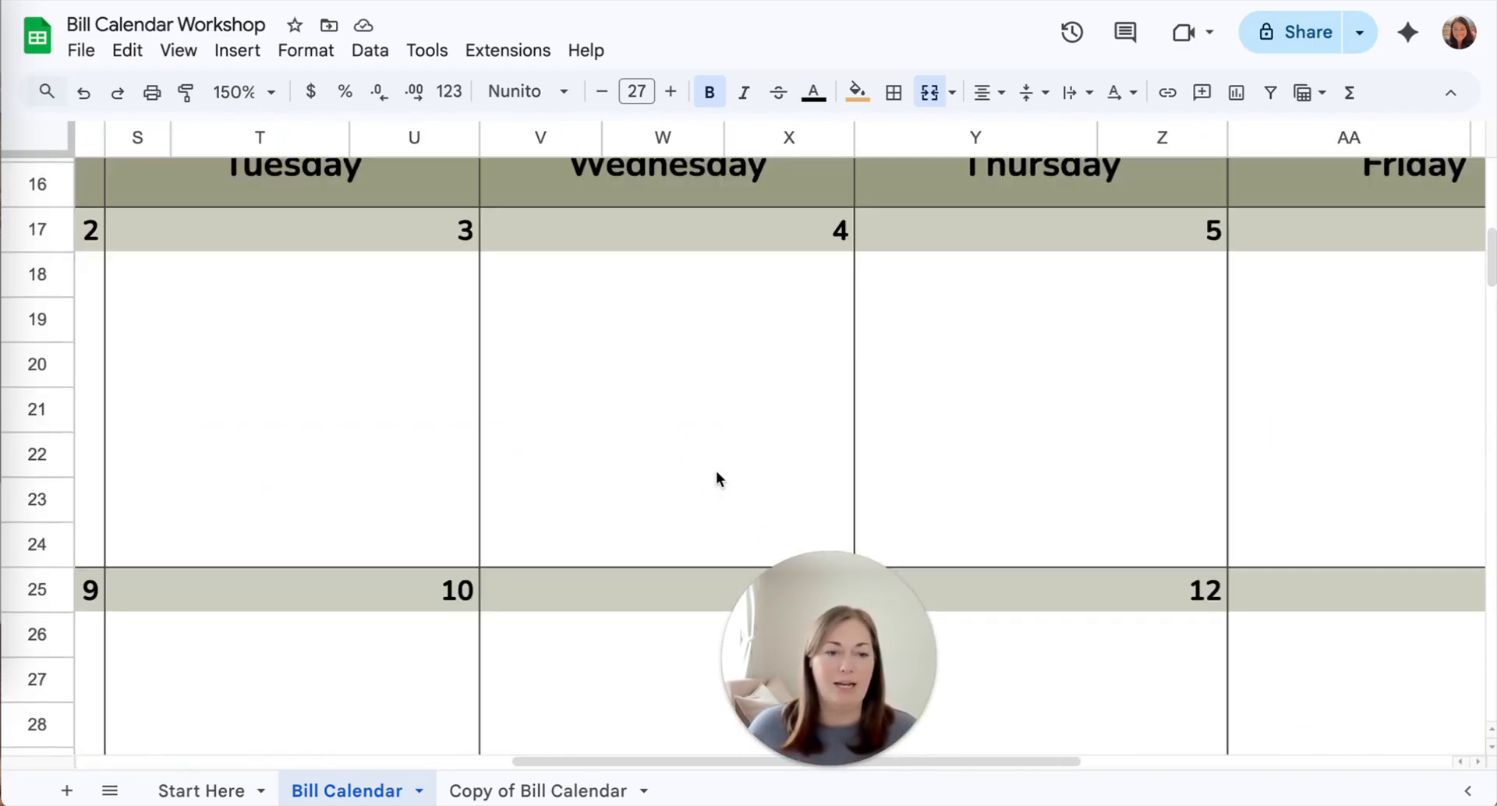
left_click(273, 93)
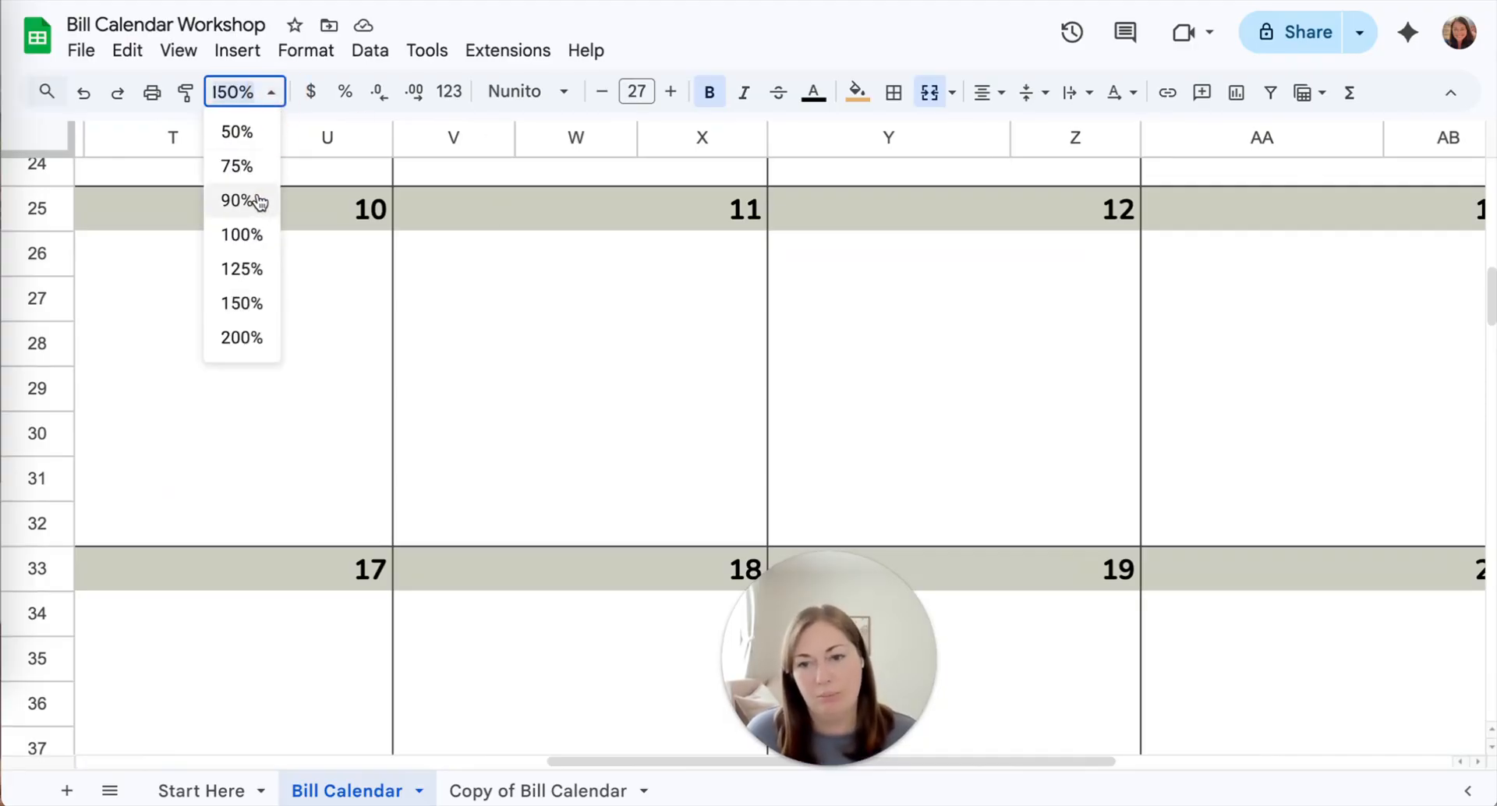
left_click(235, 200)
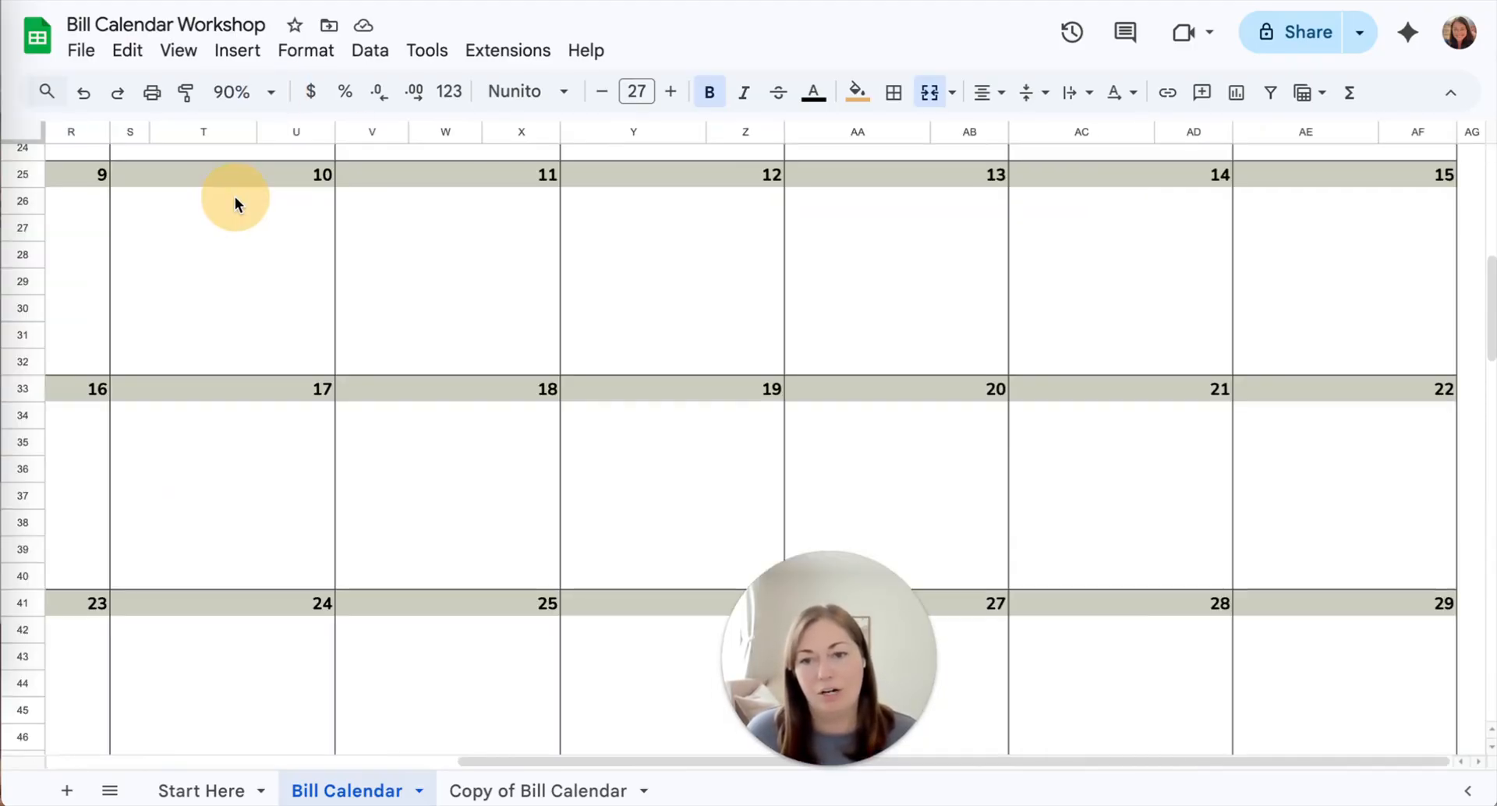
scroll(367, 335, "left", 10)
scroll(366, 336, "up", 5)
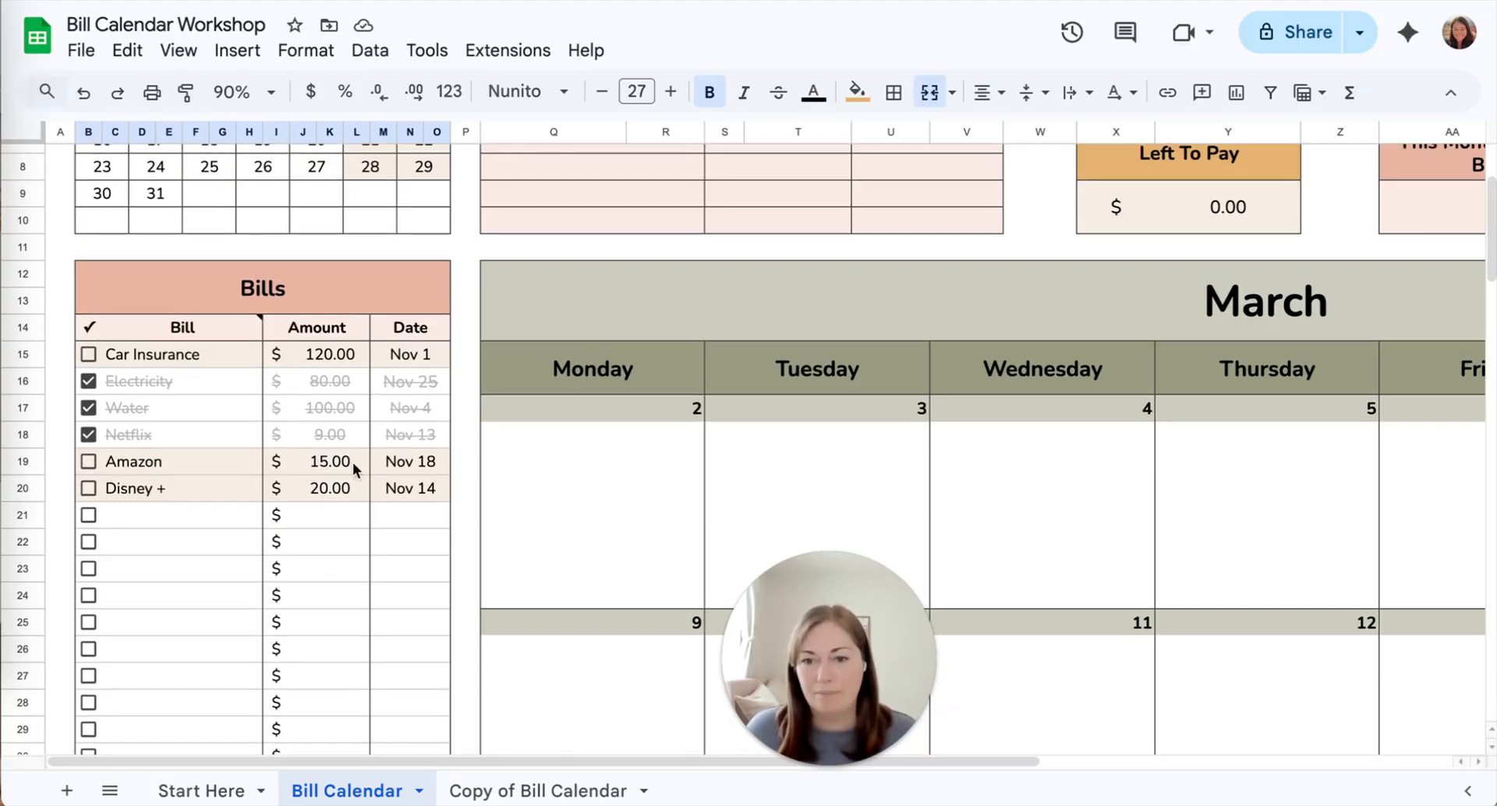
scroll(411, 365, "up", 3)
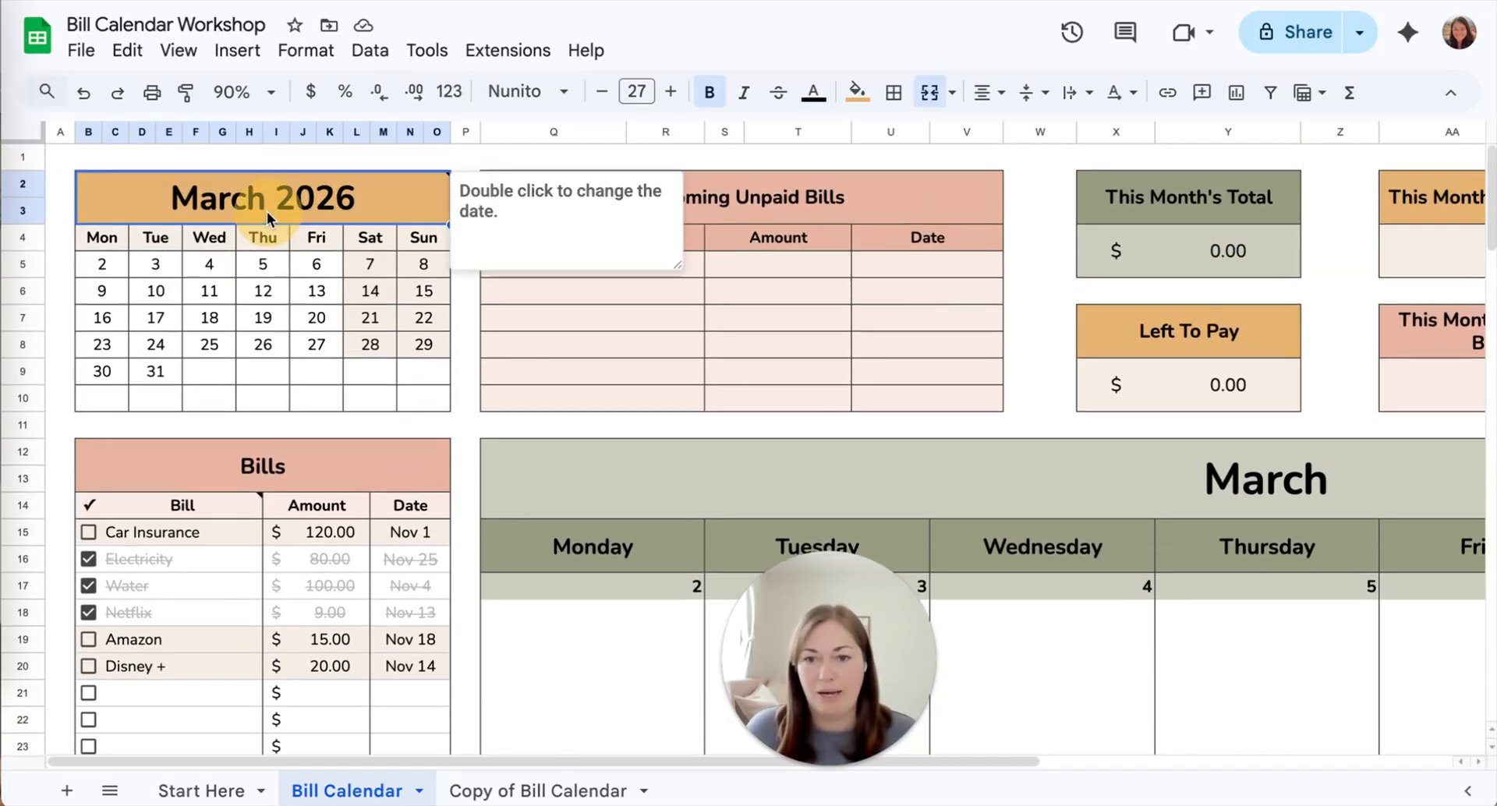
Change the calendar header date to November 8, 2025, and review the bills shown in the November calendar
double_click(350, 213)
left_click(330, 246)
left_click(330, 247)
left_click(329, 247)
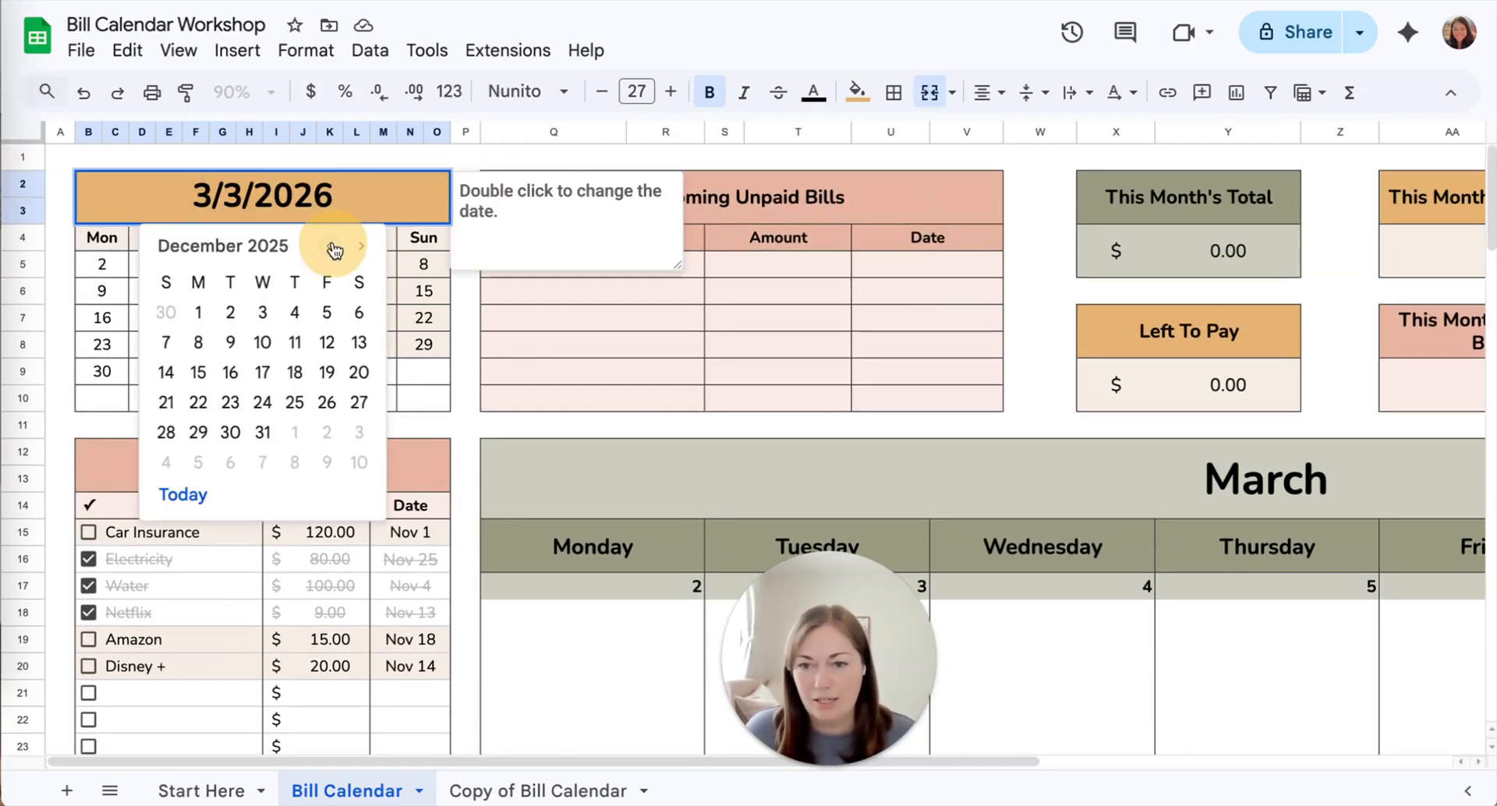
left_click(332, 247)
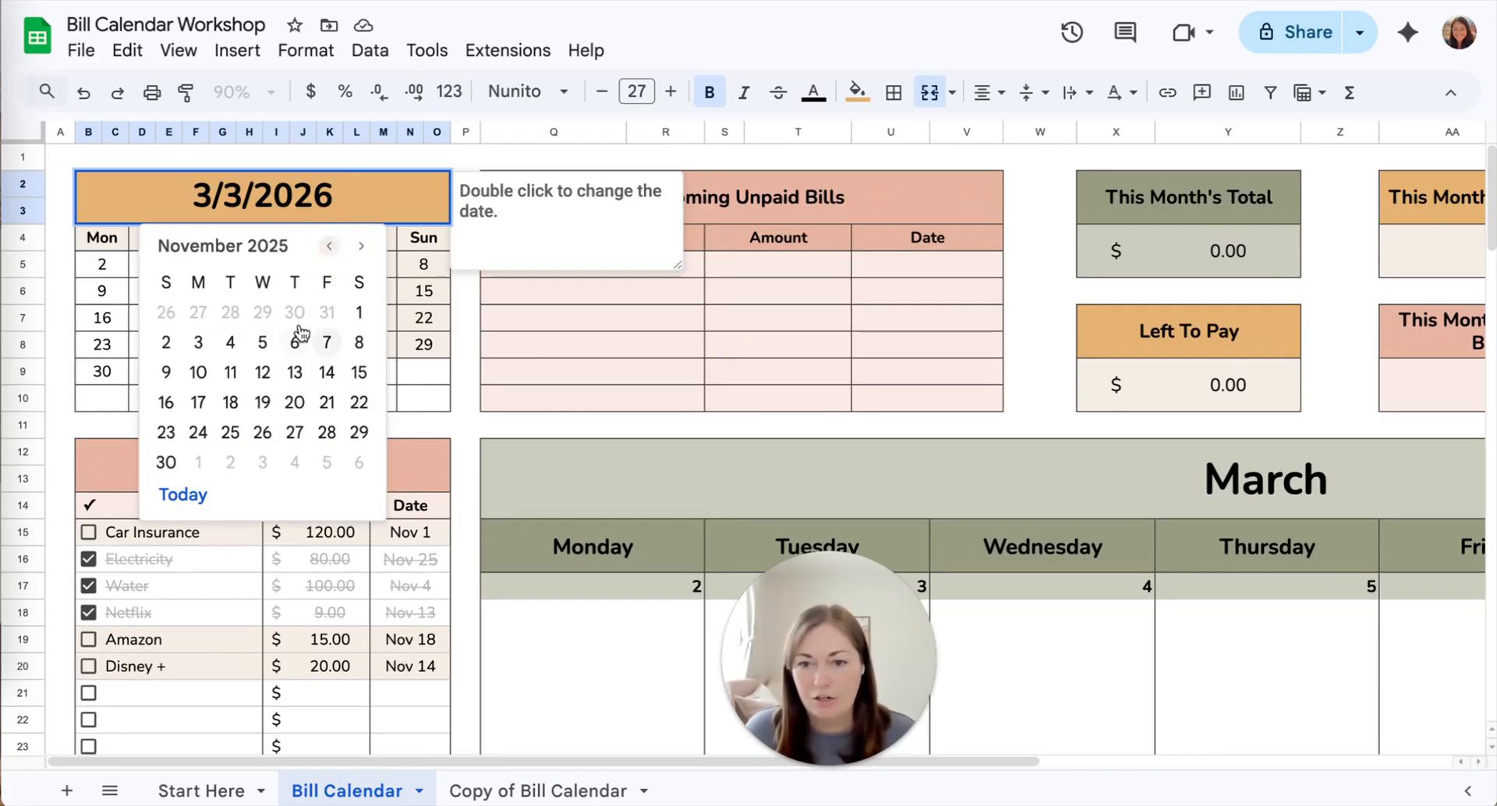
left_click(358, 340)
scroll(498, 480, "down", 10)
scroll(497, 479, "right", 8)
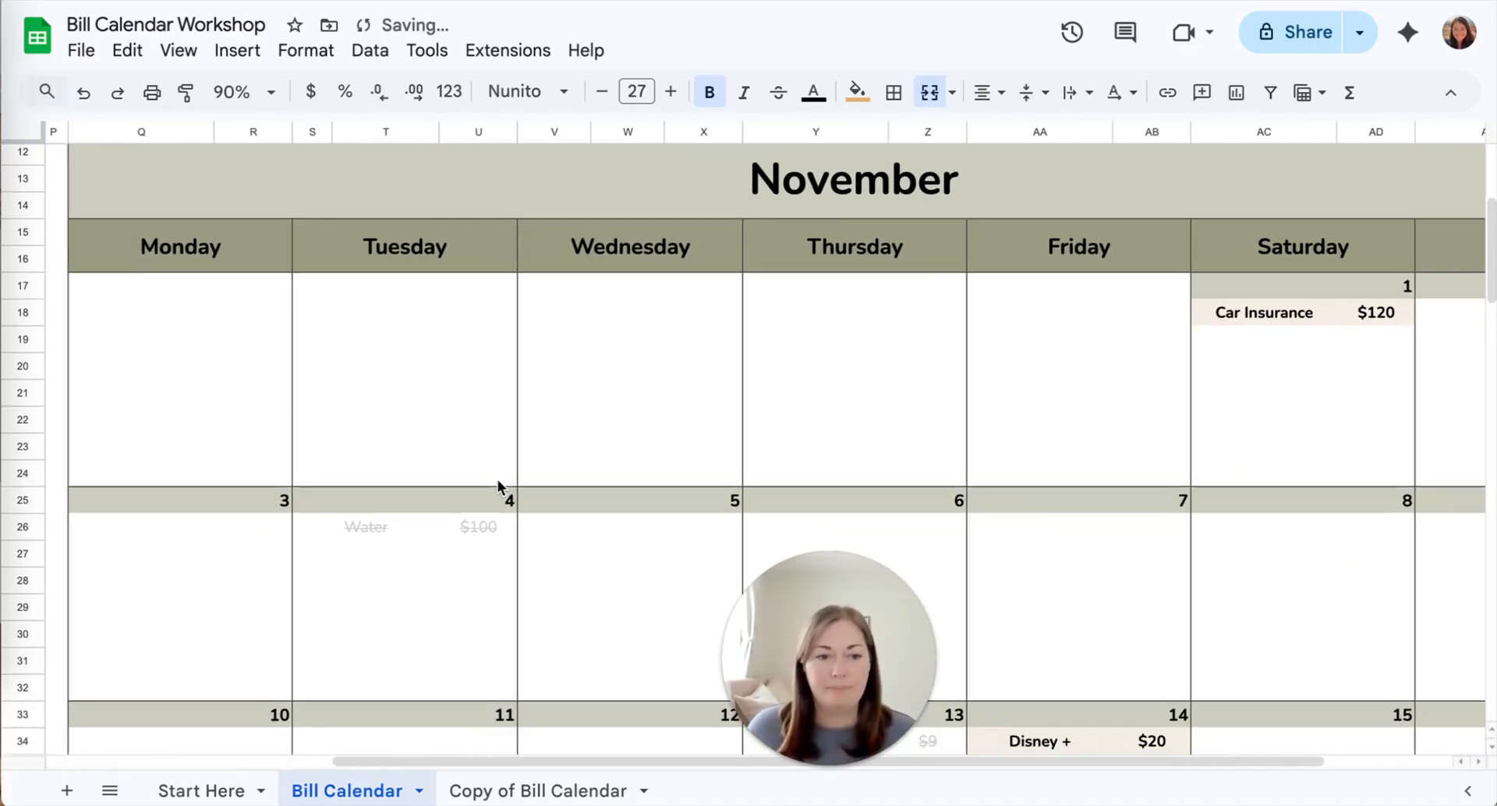
scroll(497, 488, "up", 1)
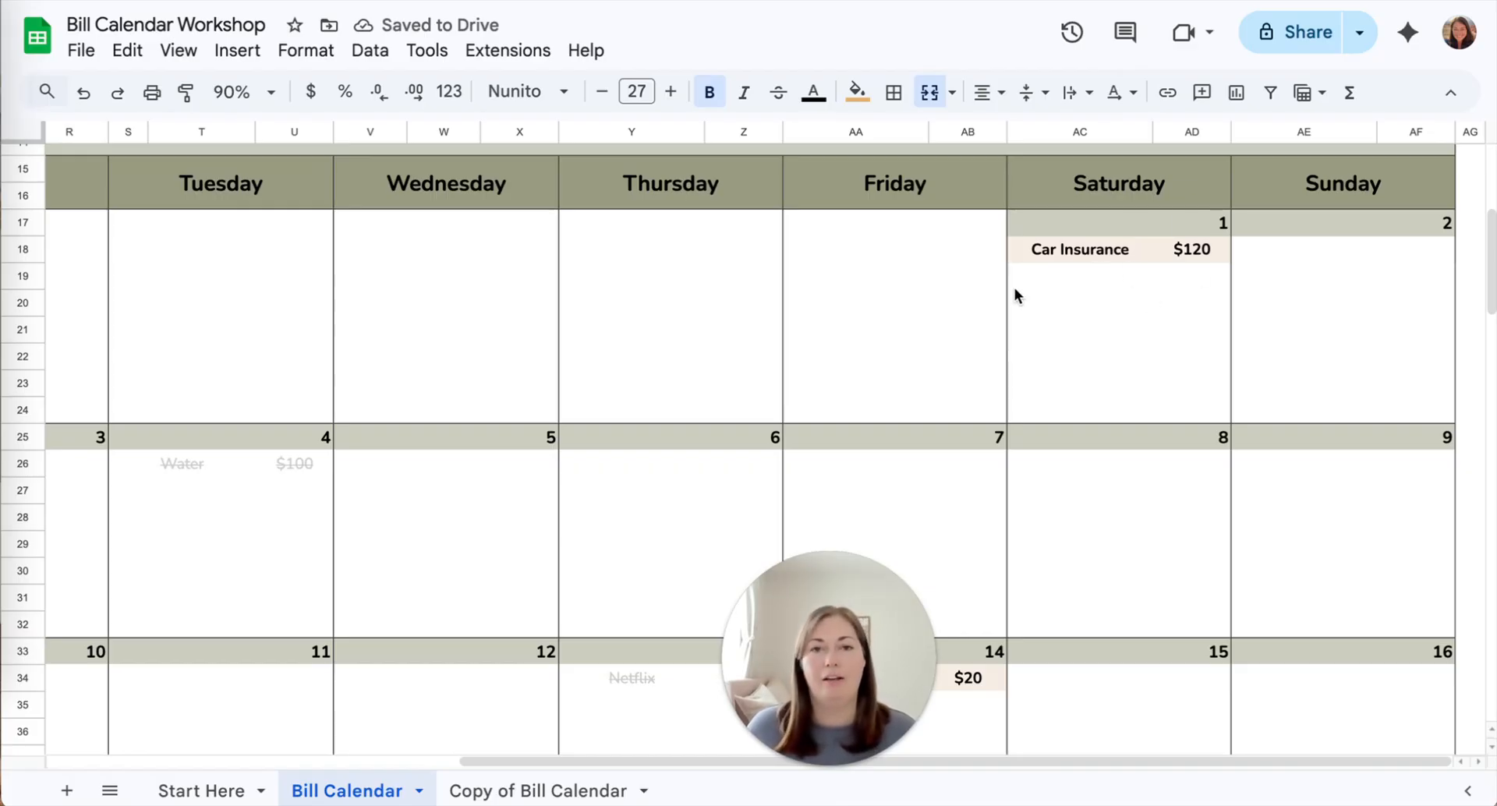
scroll(1013, 288, "up", 10)
scroll(1014, 287, "left", 8)
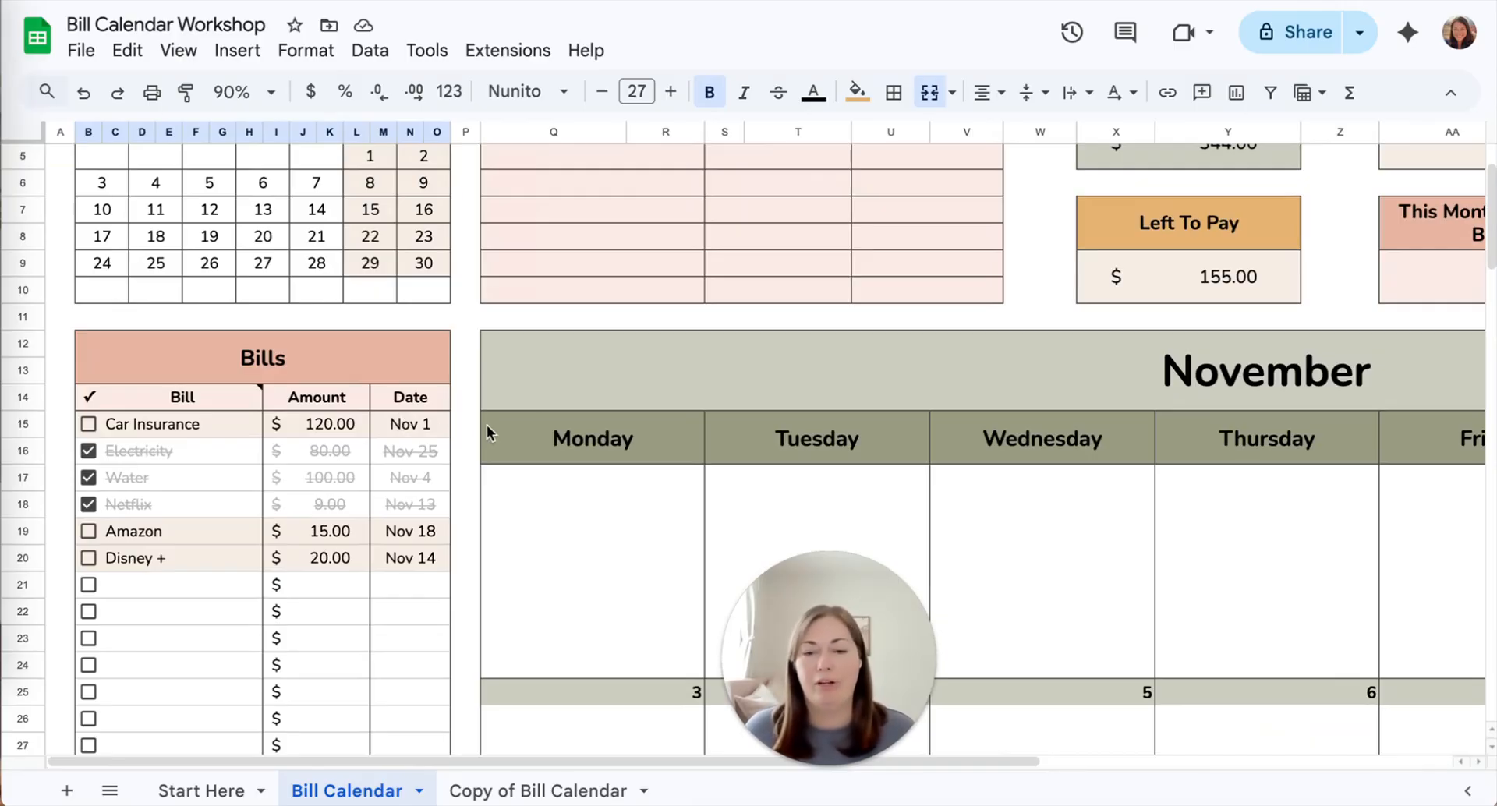
scroll(487, 424, "up", 2)
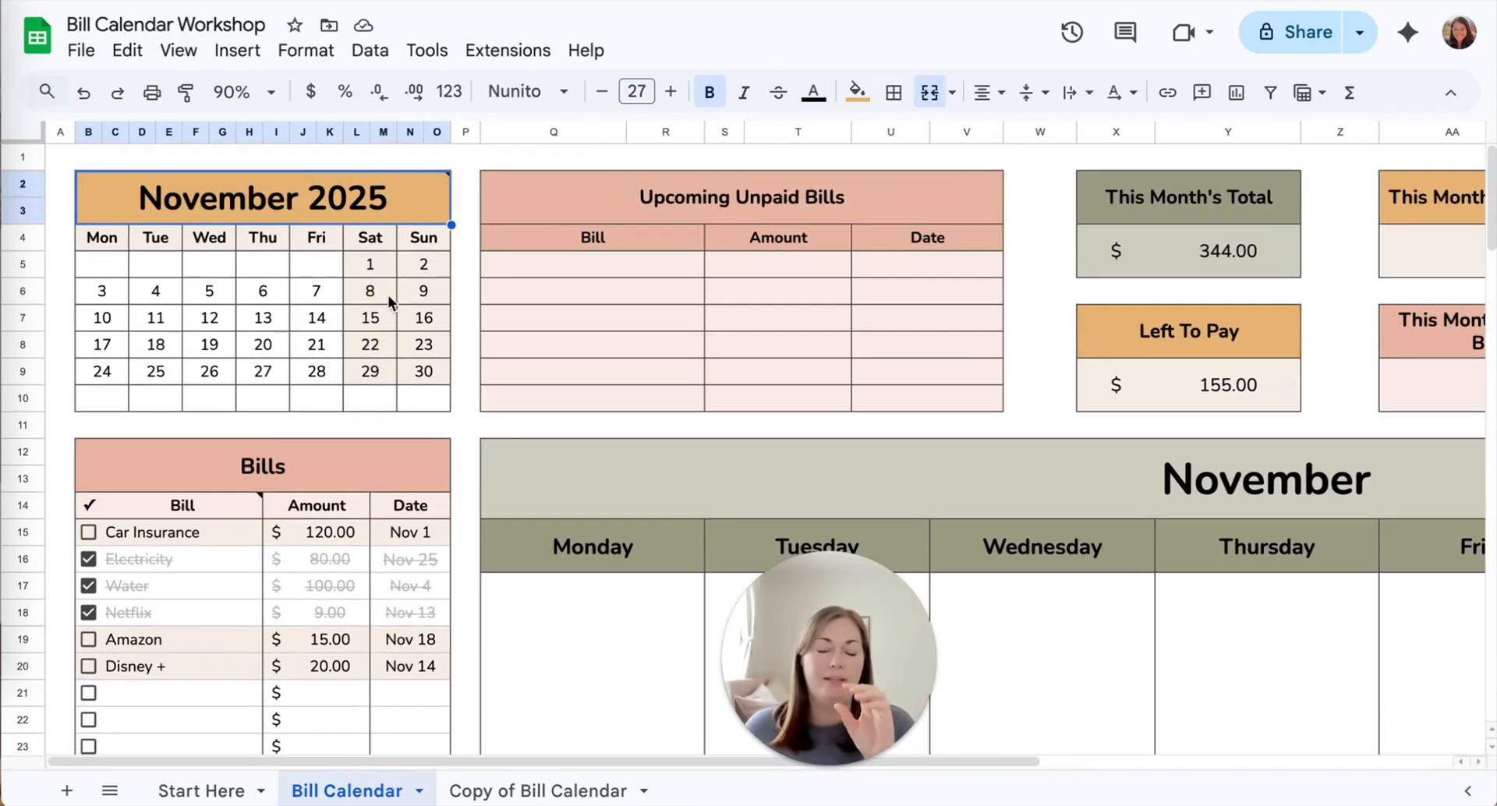